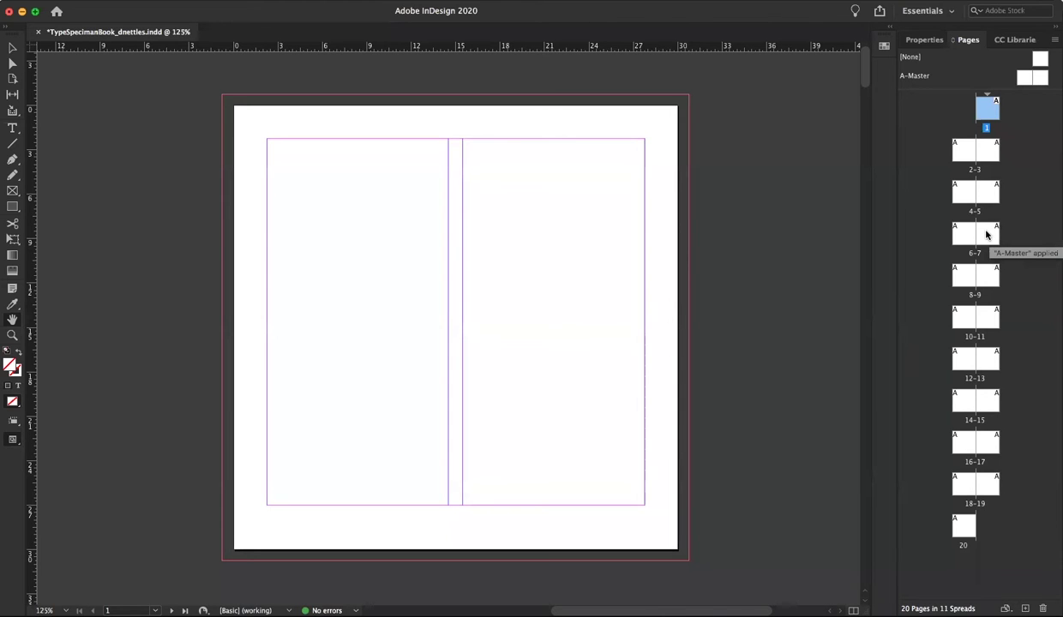
Step: On page 7, draw a text frame about 25p6 by 2p9 across both columns at the top margin and enter "Baskerville typeface, 1750"
double_click(986, 233)
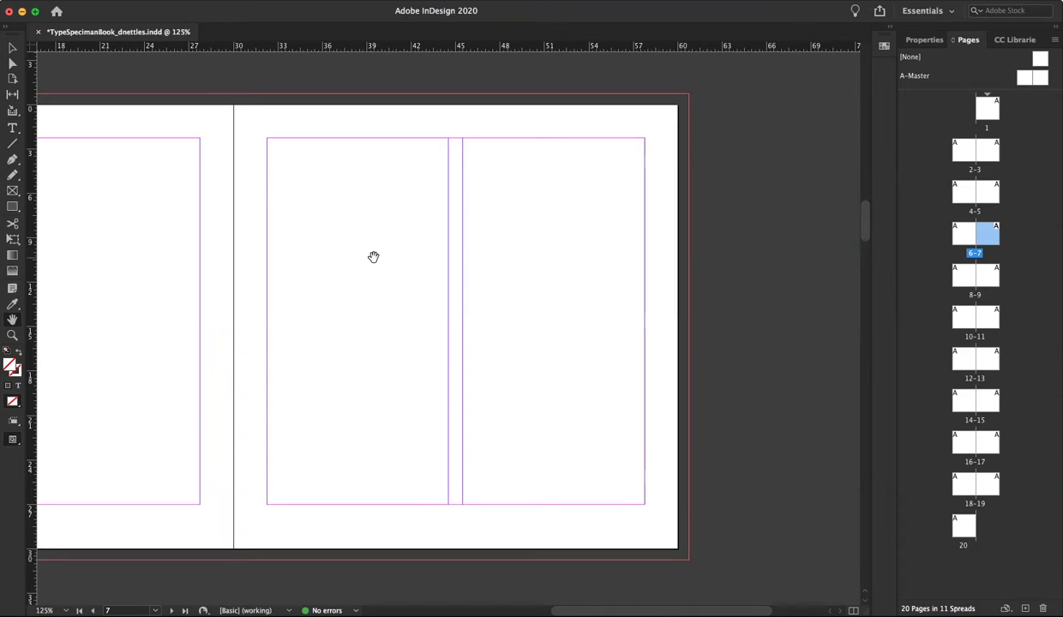
left_click(13, 129)
left_click_drag(268, 140, 645, 178)
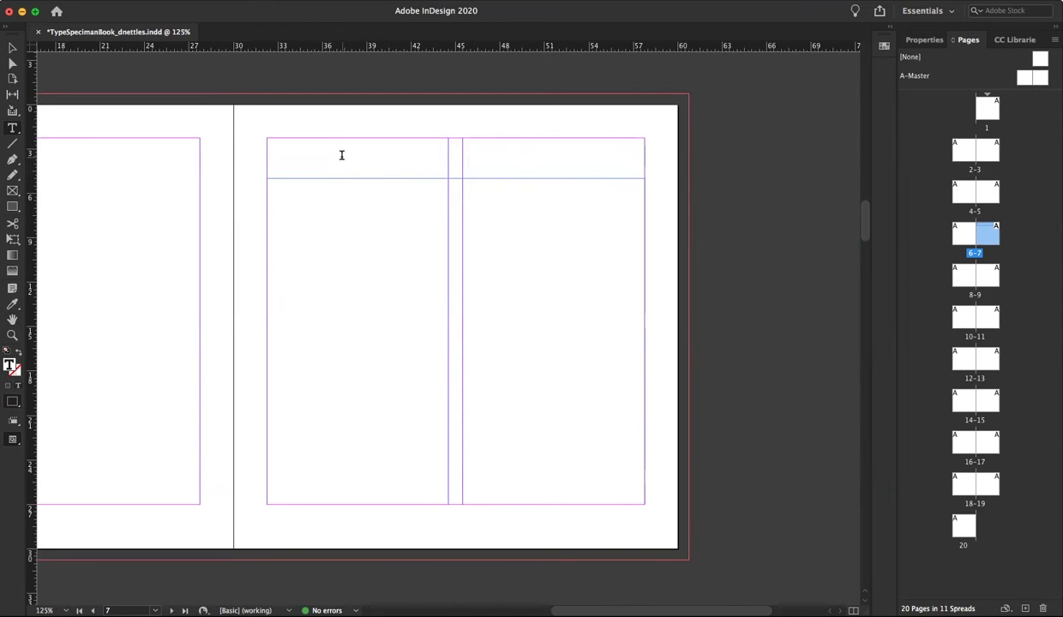
type("Baskerville typeface,")
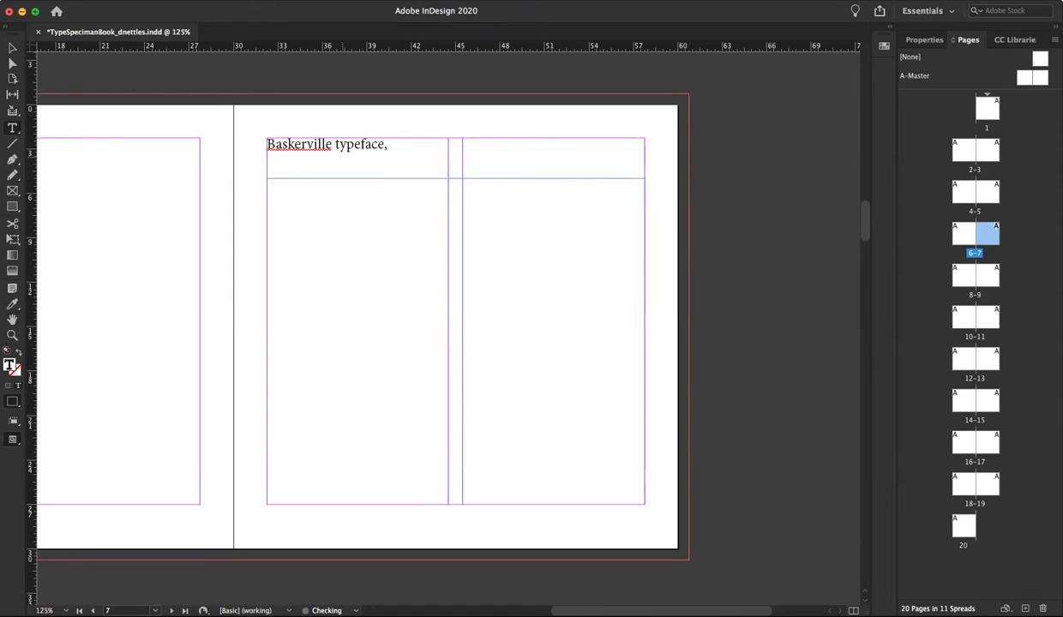
type(" 1750")
Step: Set the whole page 7 heading in Baskerville Regular
left_click_drag(418, 142, 225, 130)
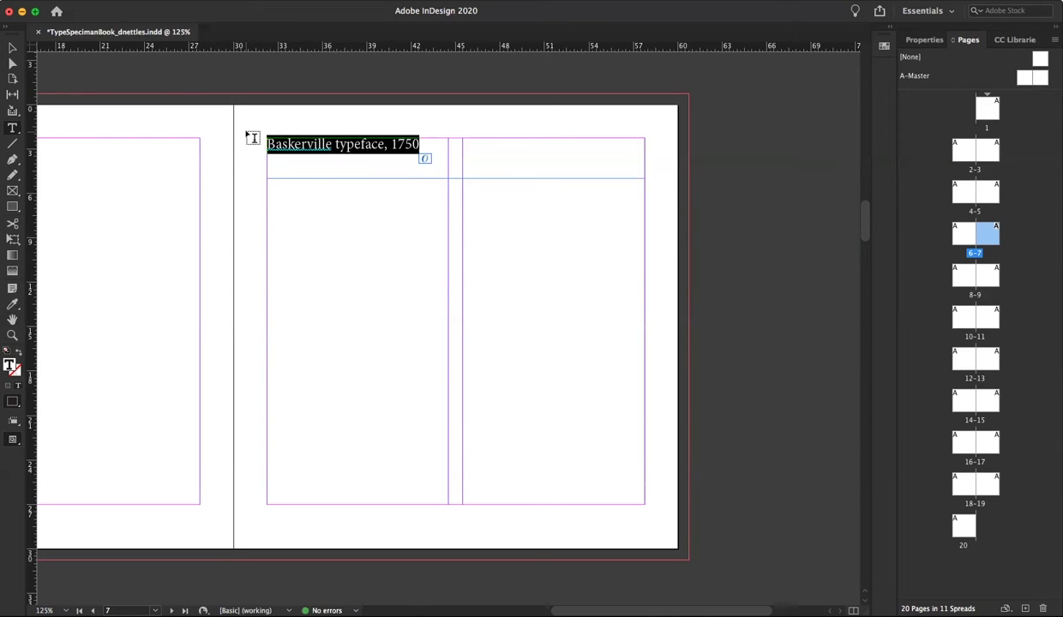
left_click(923, 41)
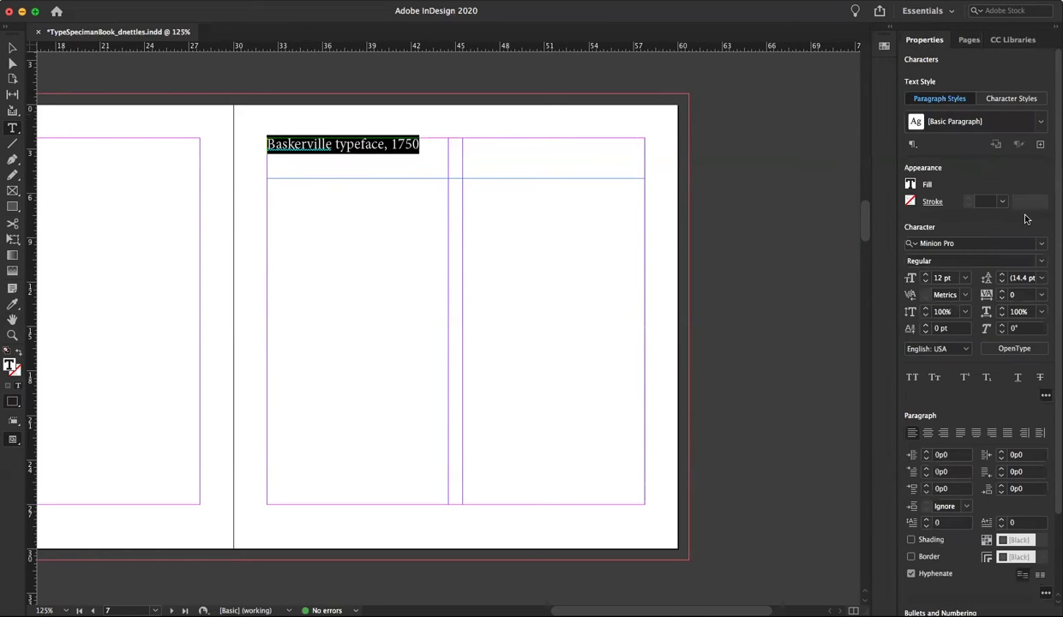
left_click(967, 244)
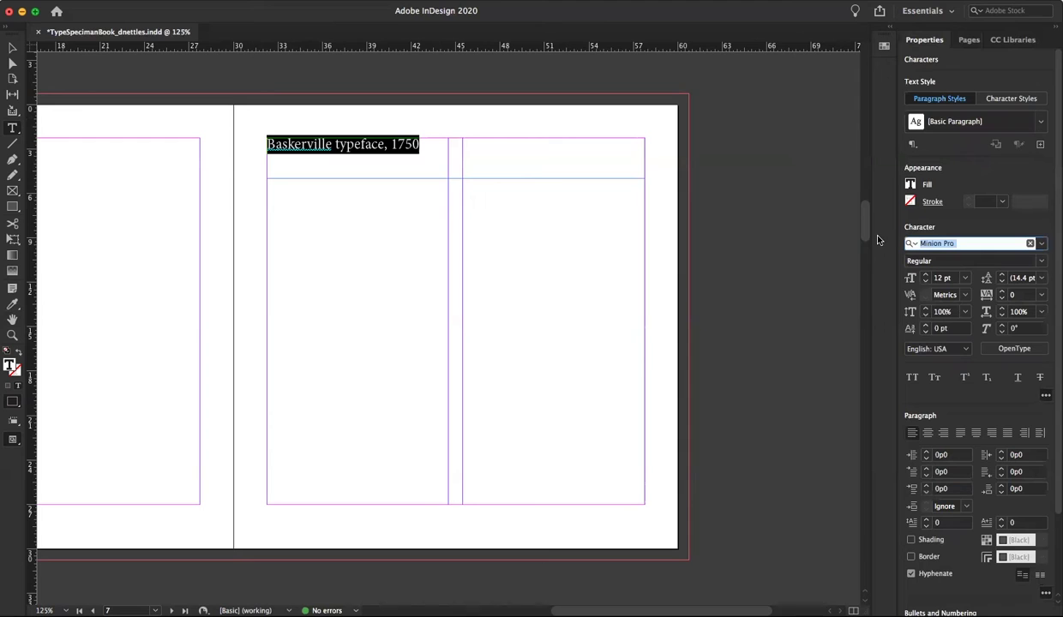
type("baskerville")
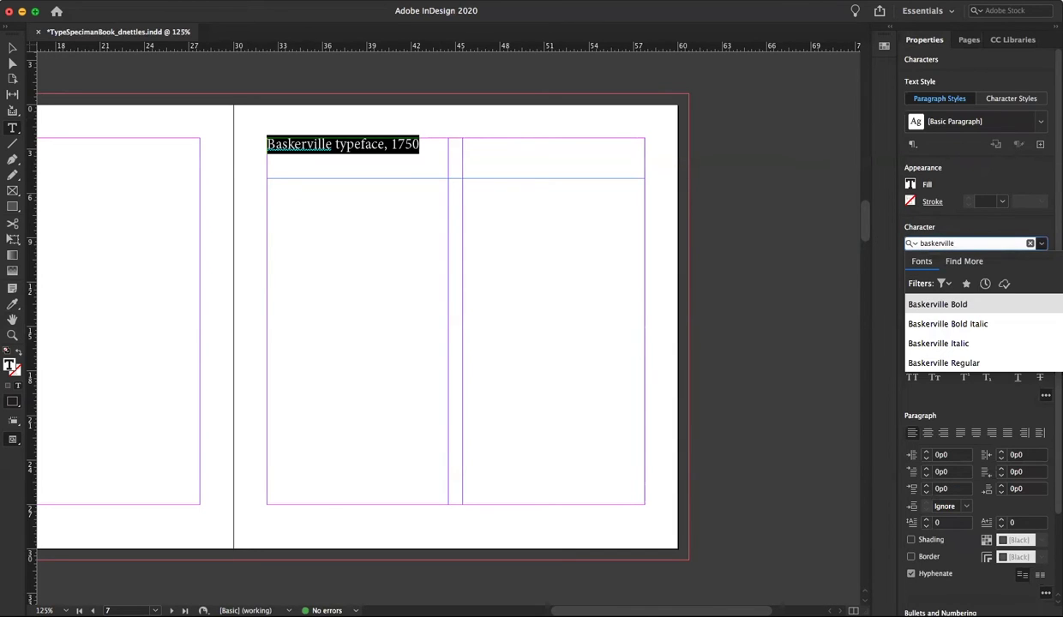
left_click(945, 361)
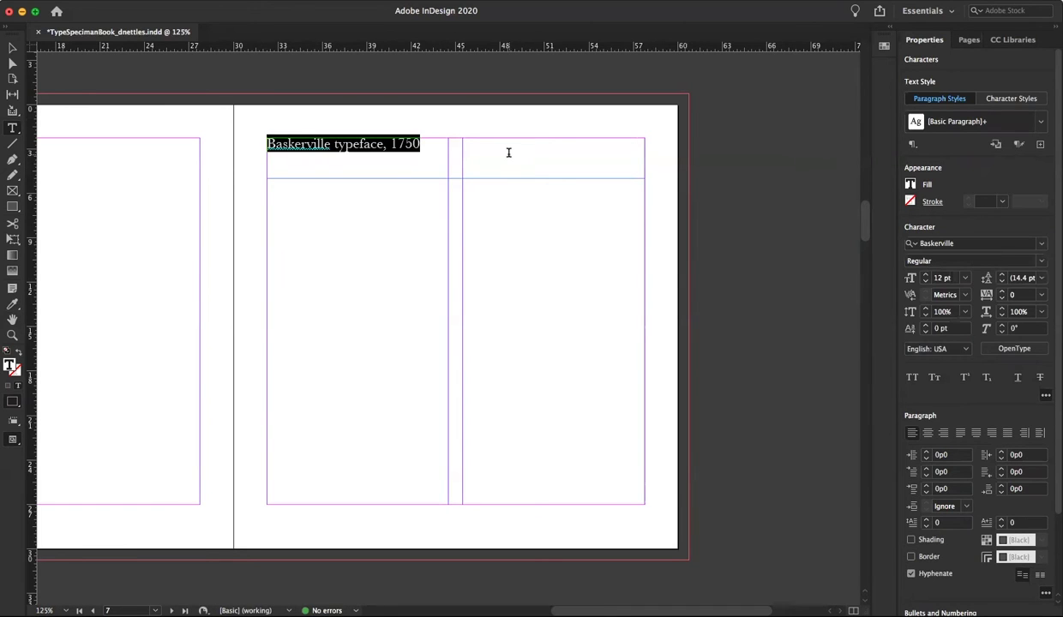
Step: Increase the heading's font size to 27 pt
left_click(925, 274)
left_click(926, 274)
left_click(926, 275)
left_click(926, 275)
left_click(926, 275)
left_click(925, 275)
left_click(925, 276)
left_click(925, 276)
left_click(926, 276)
left_click(926, 275)
left_click(926, 276)
left_click(926, 275)
left_click(926, 275)
left_click(925, 275)
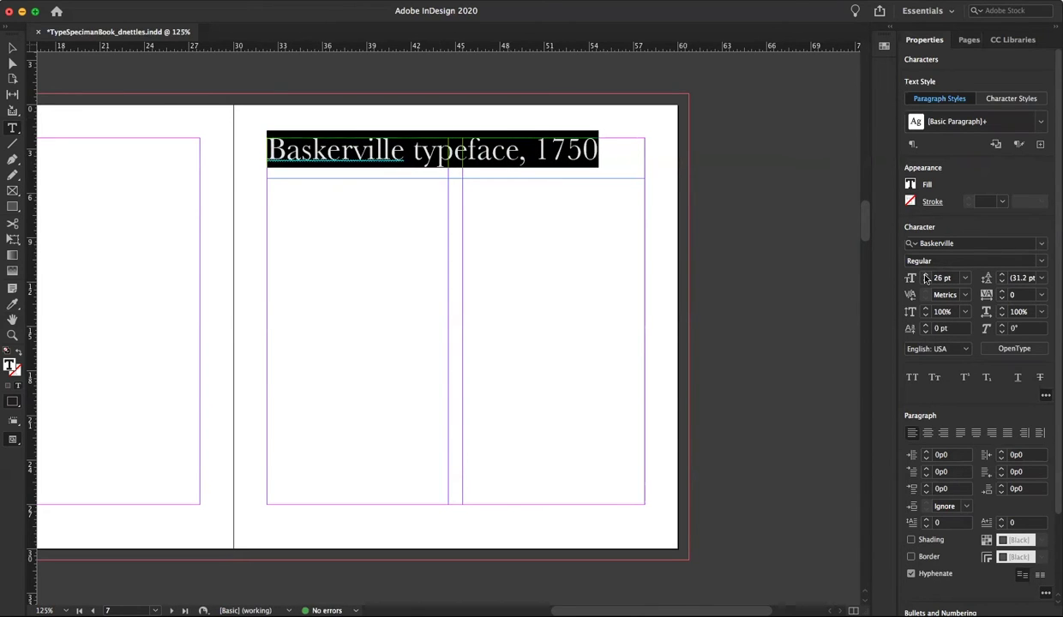
left_click(925, 275)
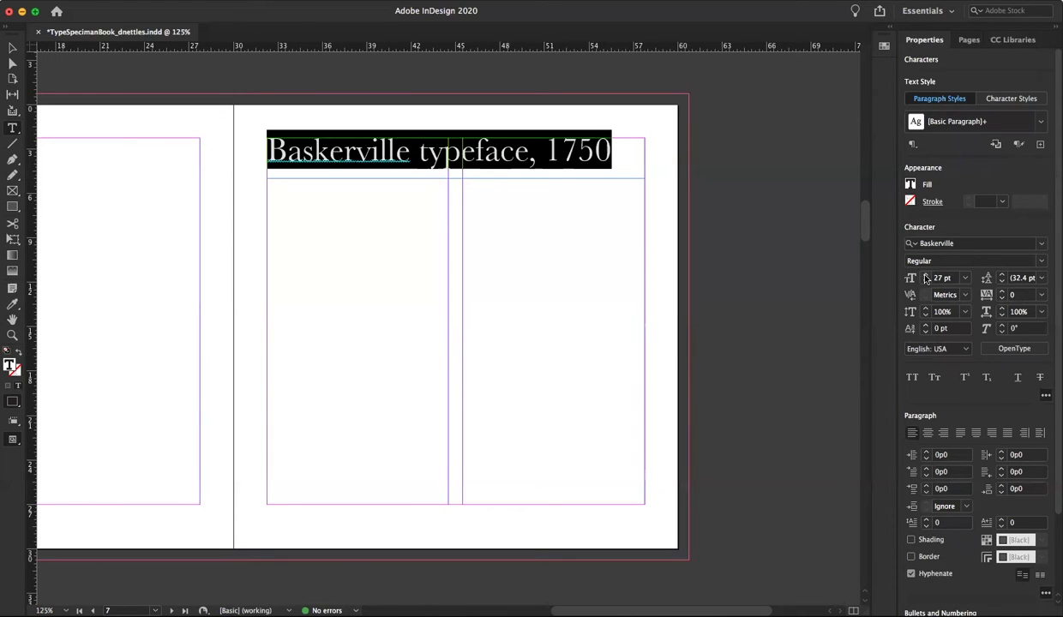
Step: Set the heading's kerning to Optical and its tracking to -10, and leave the frame deselected
left_click(965, 296)
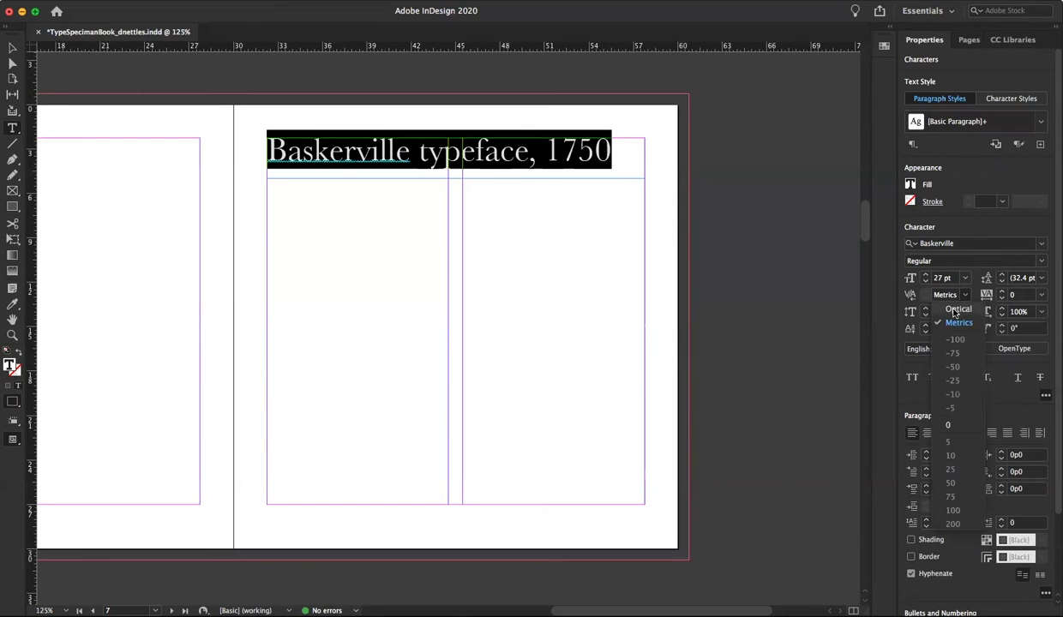
left_click(957, 309)
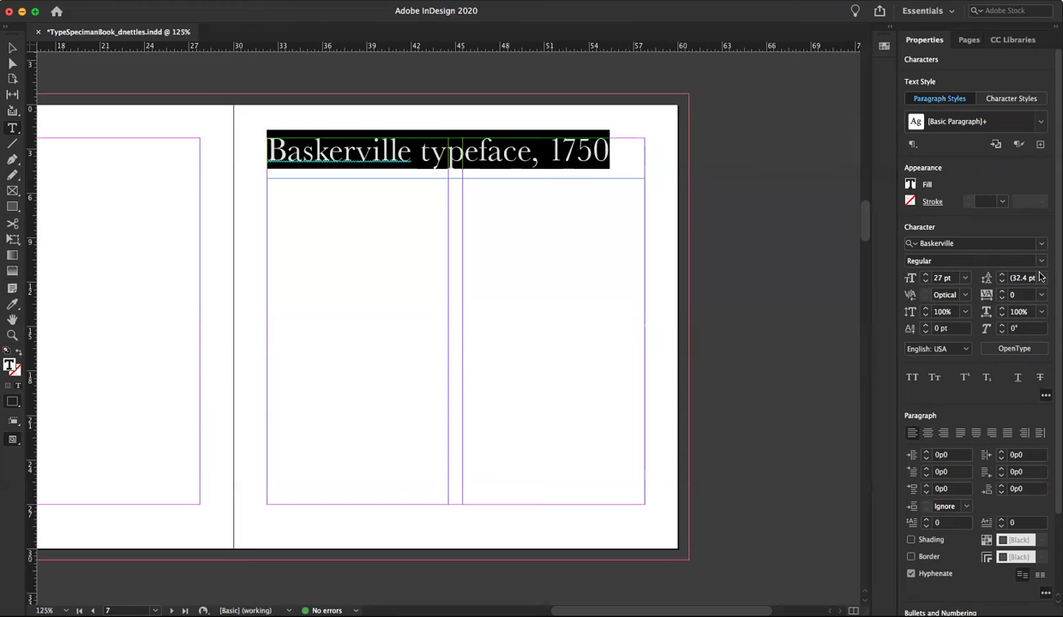
left_click(1001, 299)
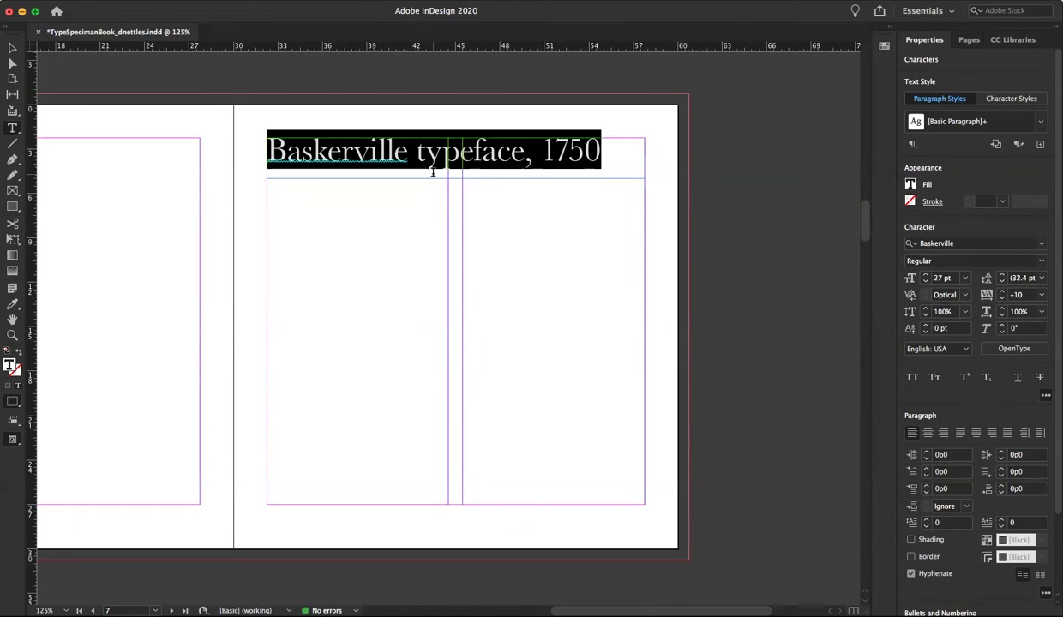
left_click(11, 48)
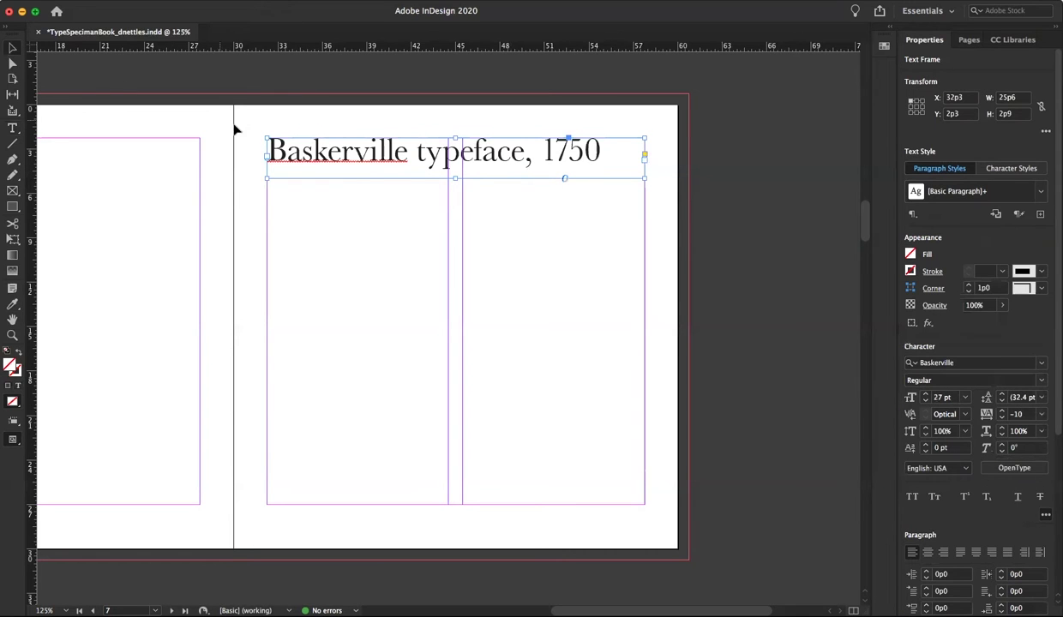
left_click(260, 125)
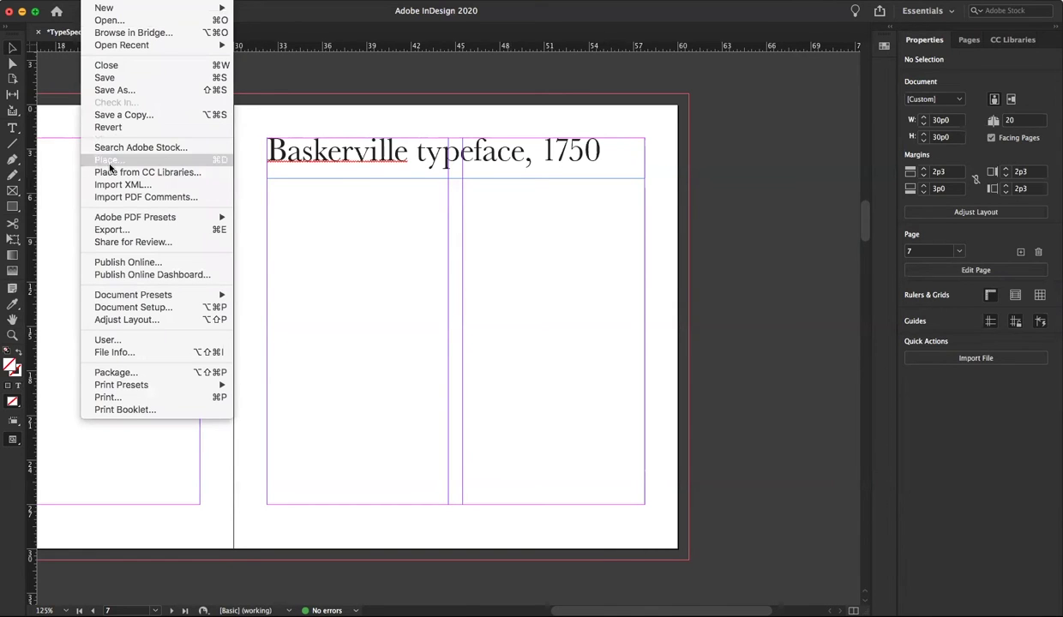
Step: Choose BaskervilleWikipedia.docx as the file to place and open its Word import options
left_click(109, 162)
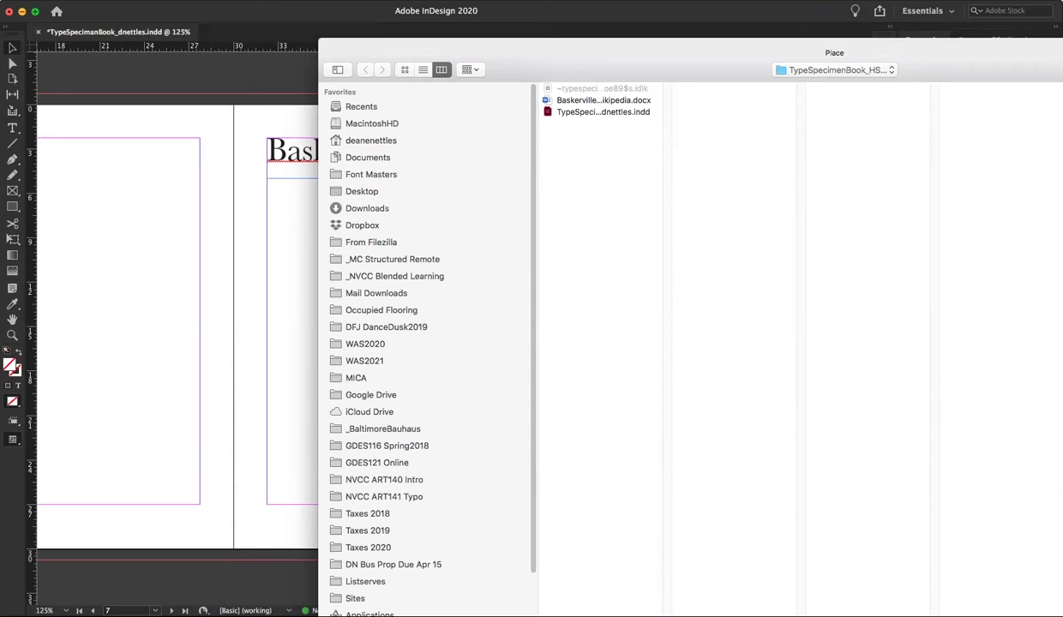
left_click(547, 101)
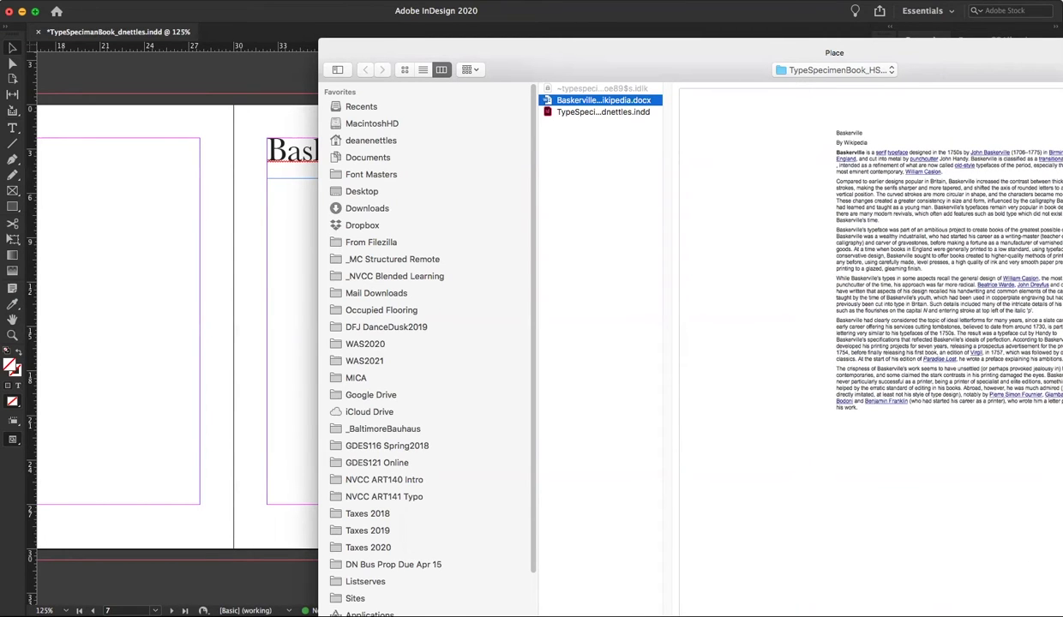
key("Return")
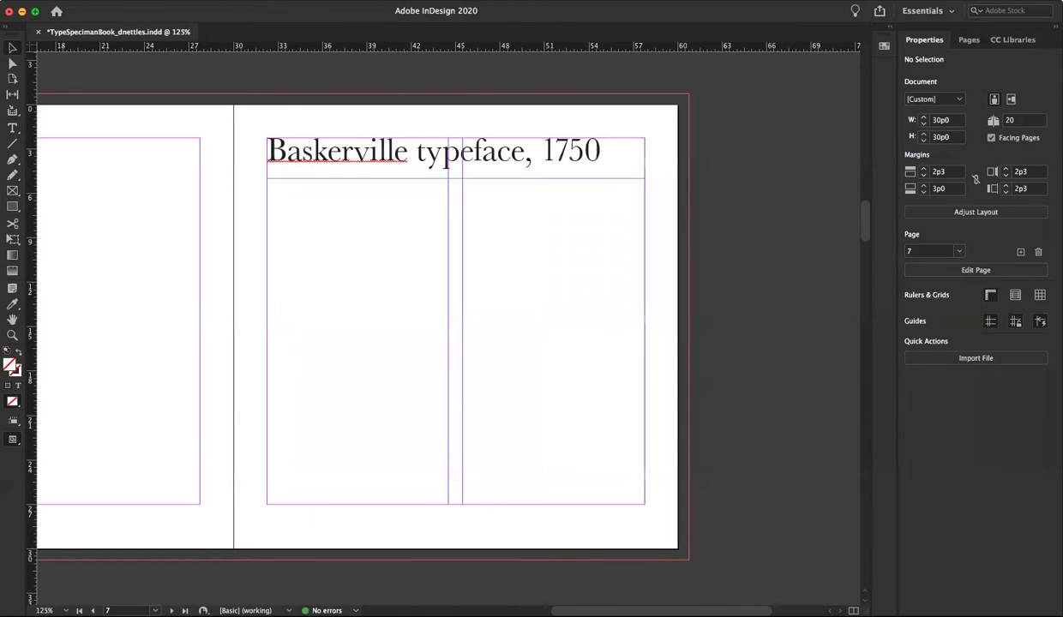
Step: Import the Word text with styles and formatting removed, leaving out endnotes, footnotes and table of contents text
left_click_drag(921, 200, 870, 163)
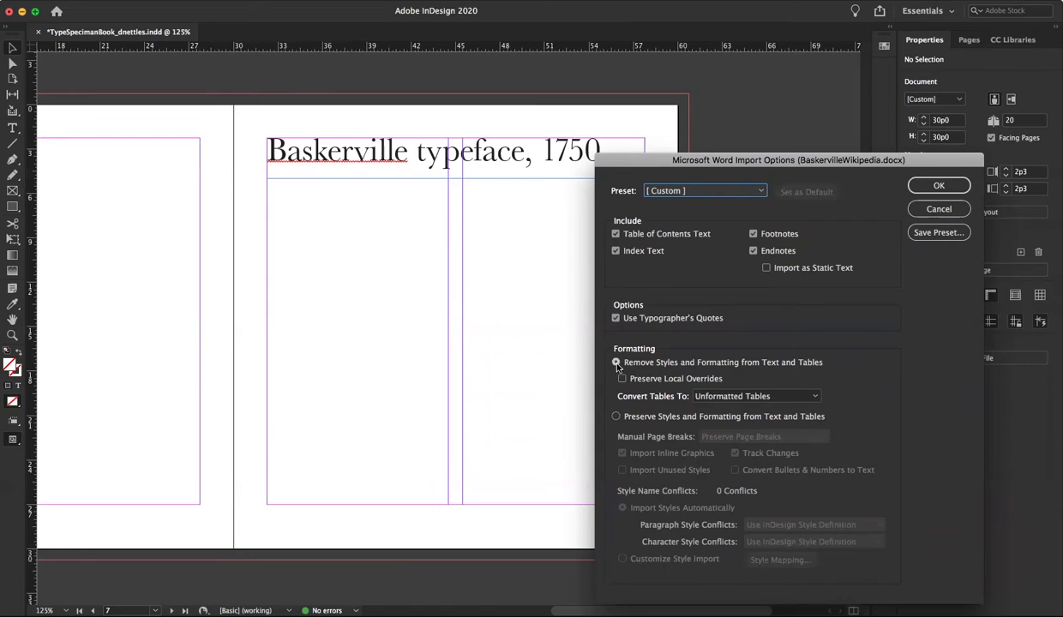
left_click(615, 417)
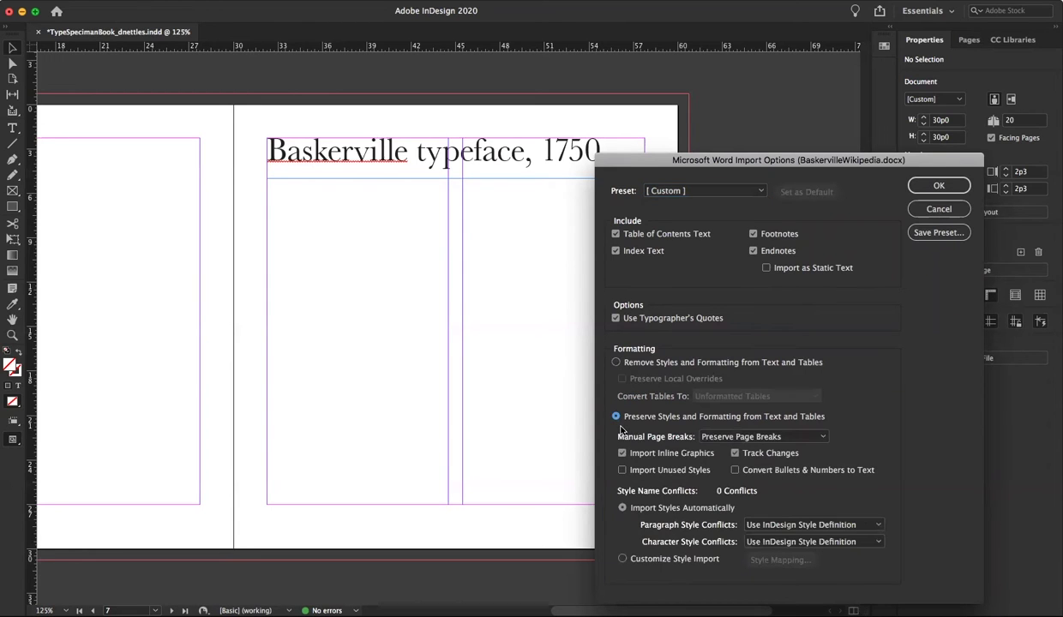
left_click(616, 363)
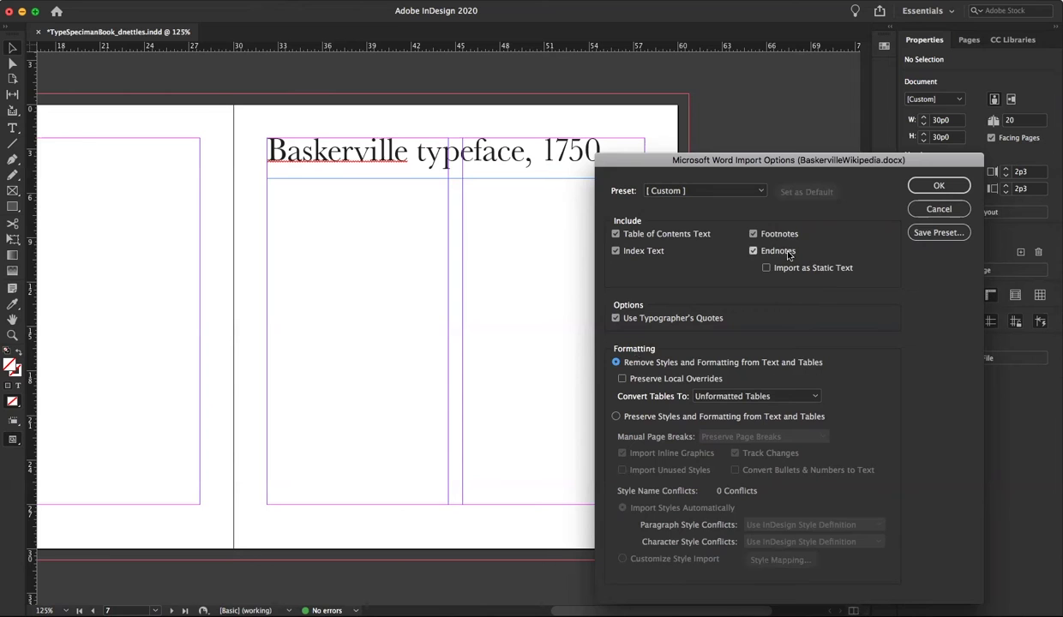
left_click(752, 251)
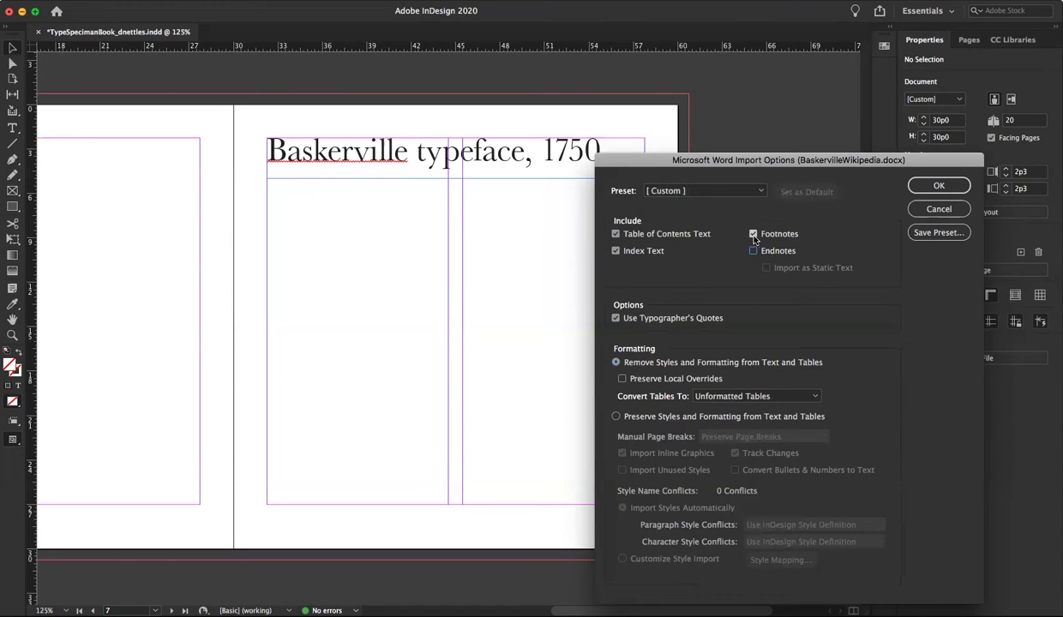
left_click(753, 235)
left_click(614, 251)
left_click(615, 251)
left_click(616, 234)
left_click(940, 186)
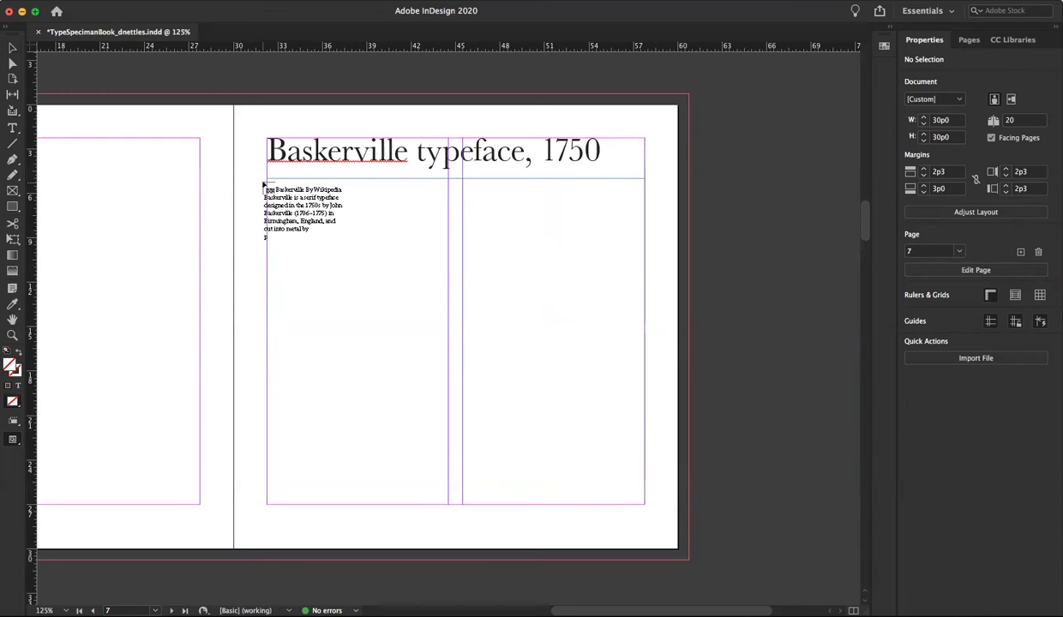
Step: Place the text in page 7's left column below the heading, about 12p3 by 21p6.6, and delete its title and "By Wikipedia" lines
left_click_drag(268, 186, 450, 505)
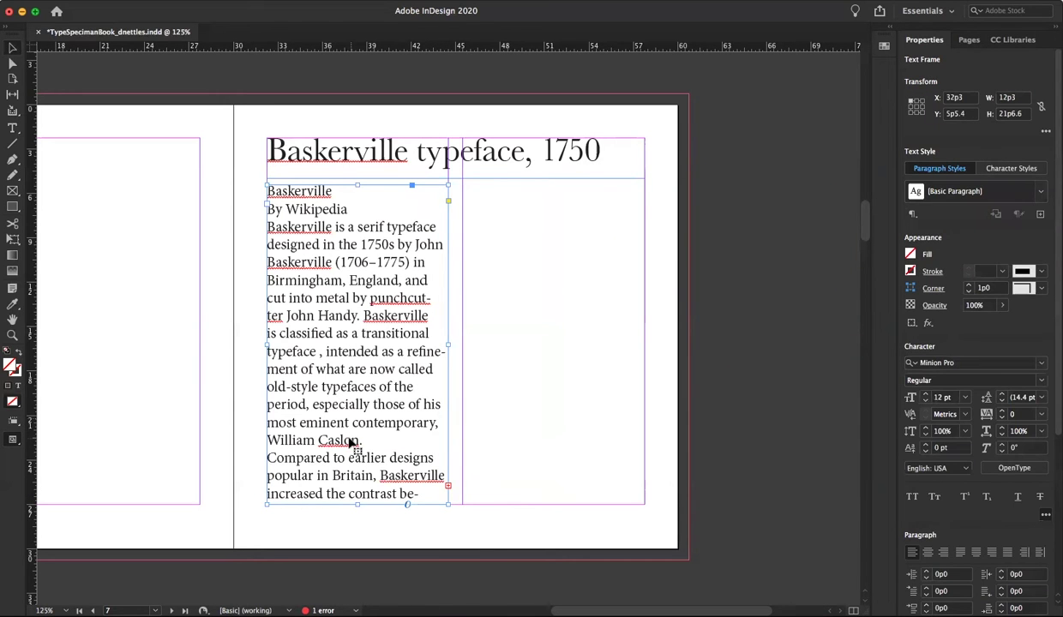
double_click(355, 210)
left_click_drag(355, 209, 243, 194)
key("BackSpace")
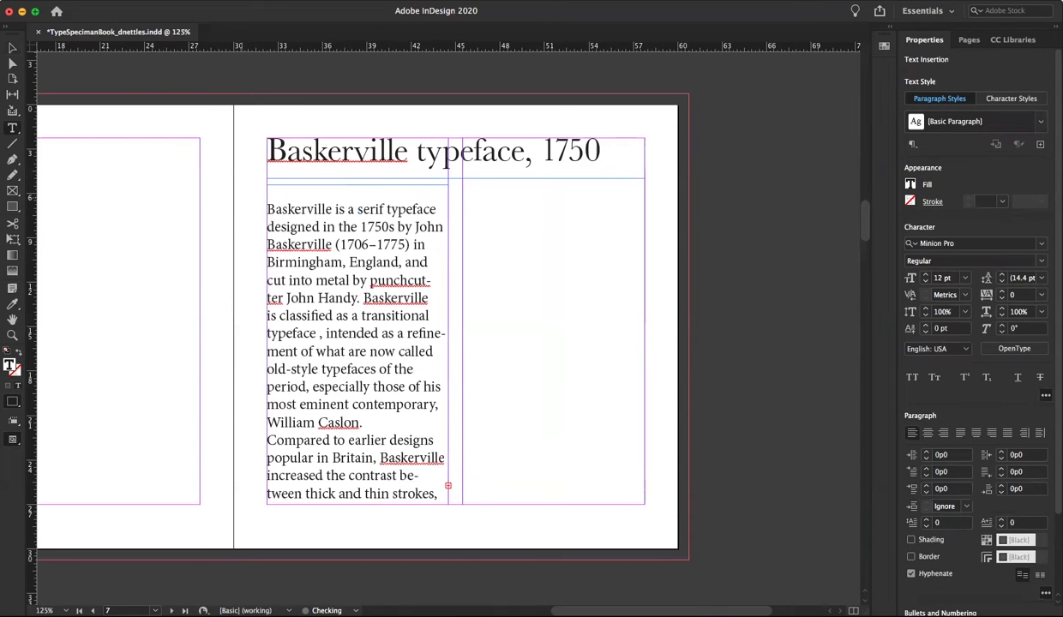
key("Delete")
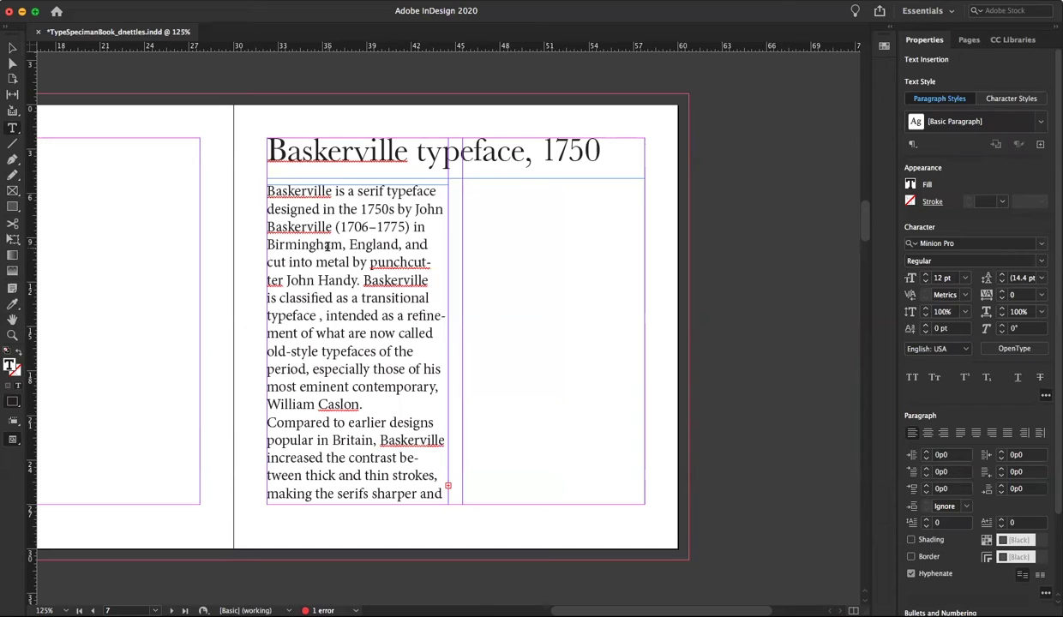
Step: Thread the overset text into a new frame about 12p3 by 21p6.6 in page 7's right column, level with the left one
left_click(11, 52)
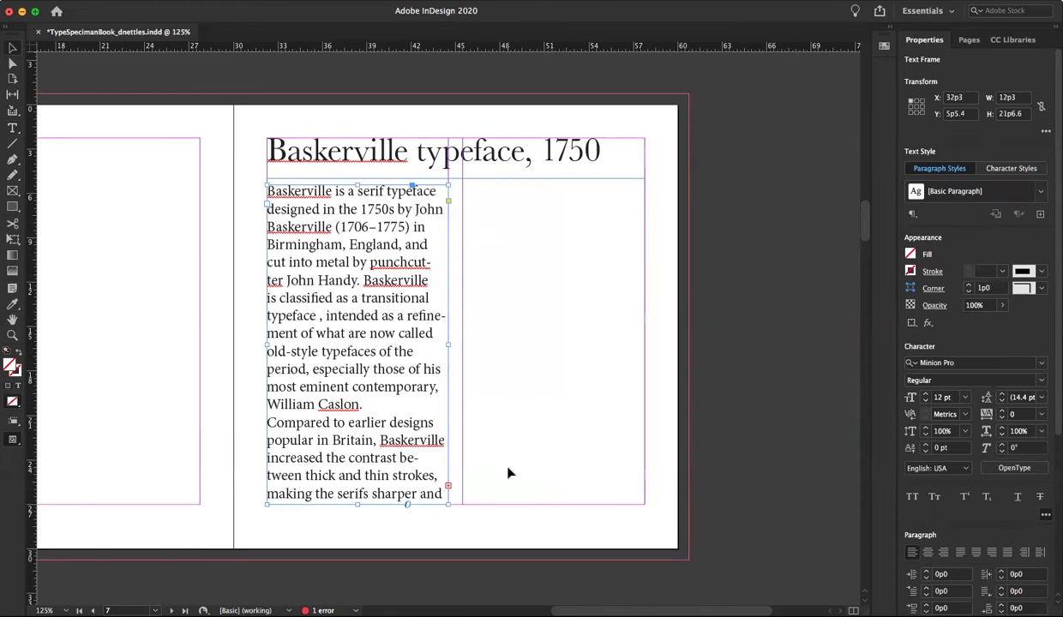
left_click(447, 486)
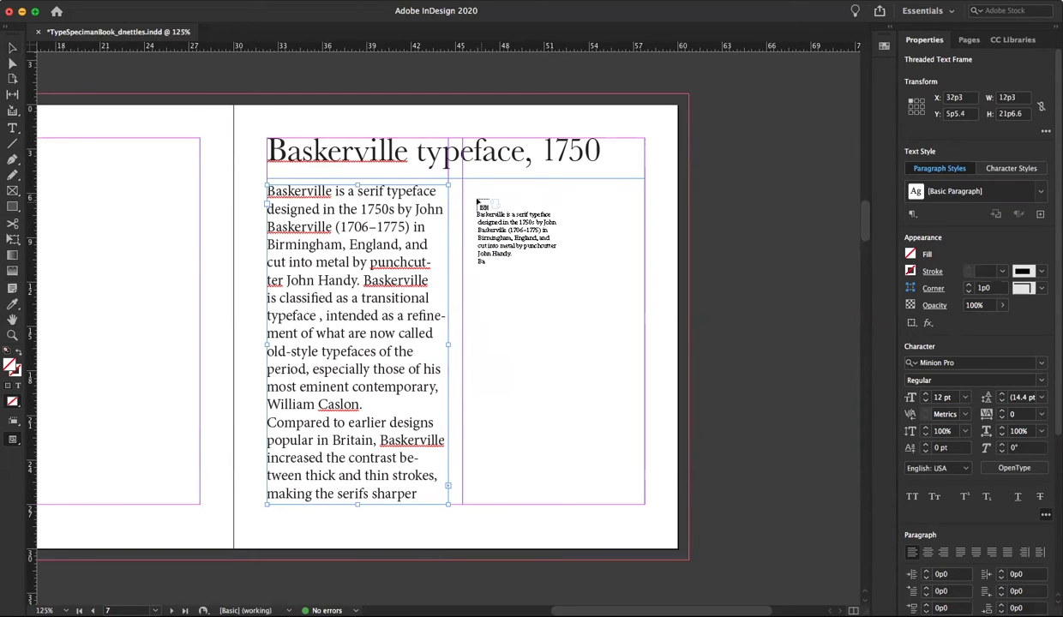
left_click_drag(463, 186, 644, 504)
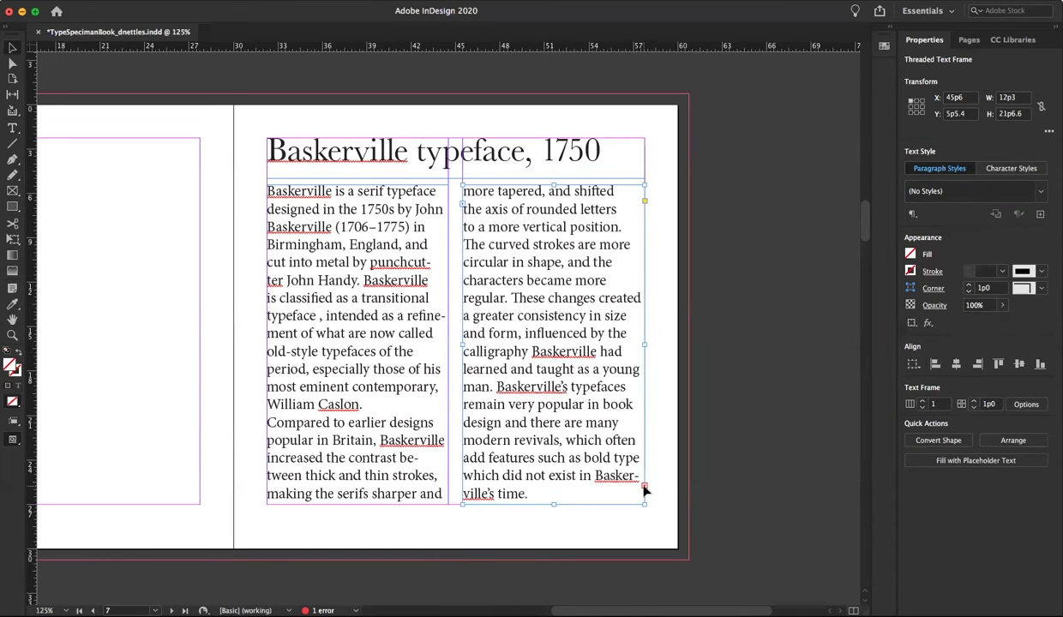
Step: Continue the overset text from page 7 in a threaded frame filling the left column of page 9
left_click(644, 487)
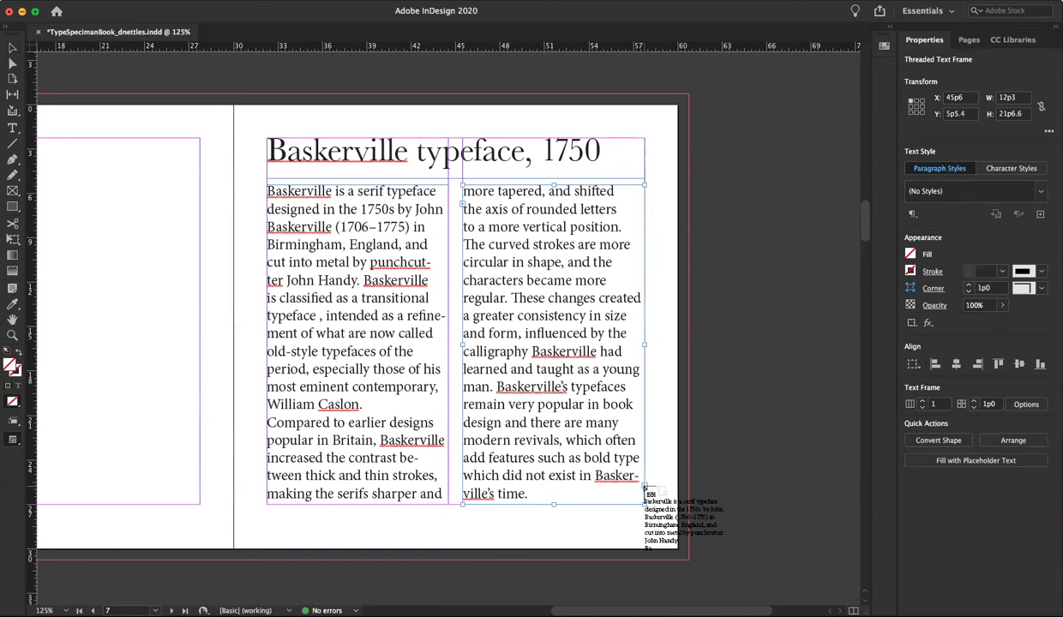
left_click(969, 42)
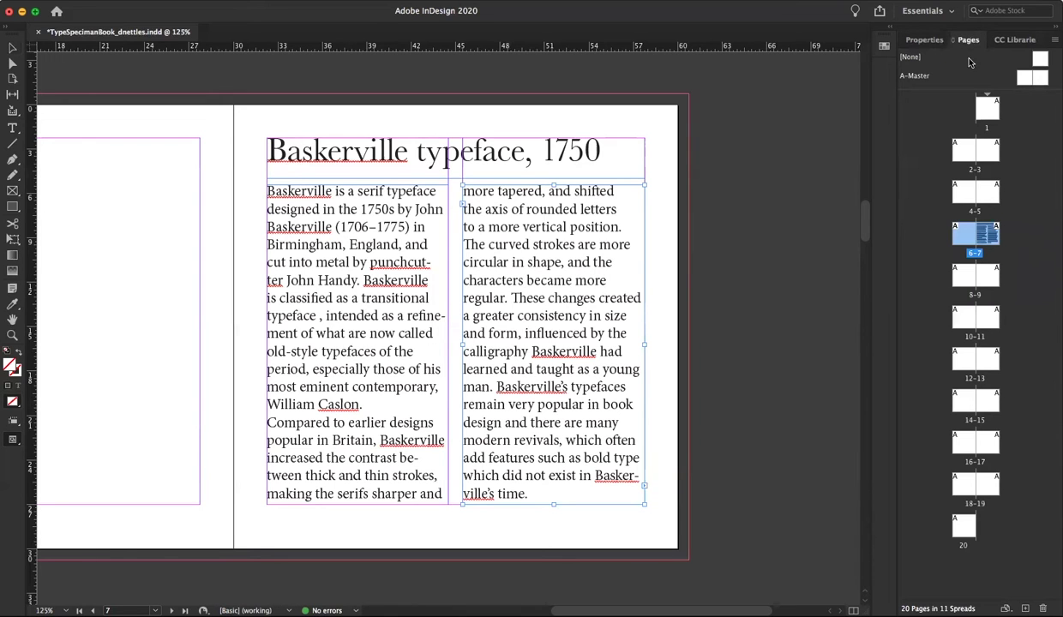
double_click(986, 276)
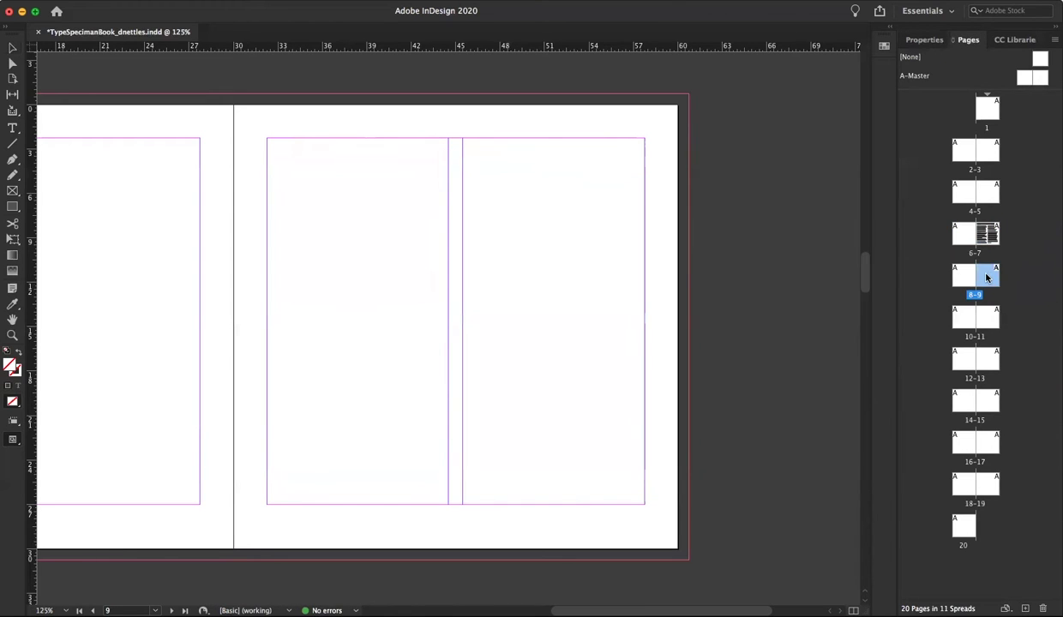
left_click(269, 142)
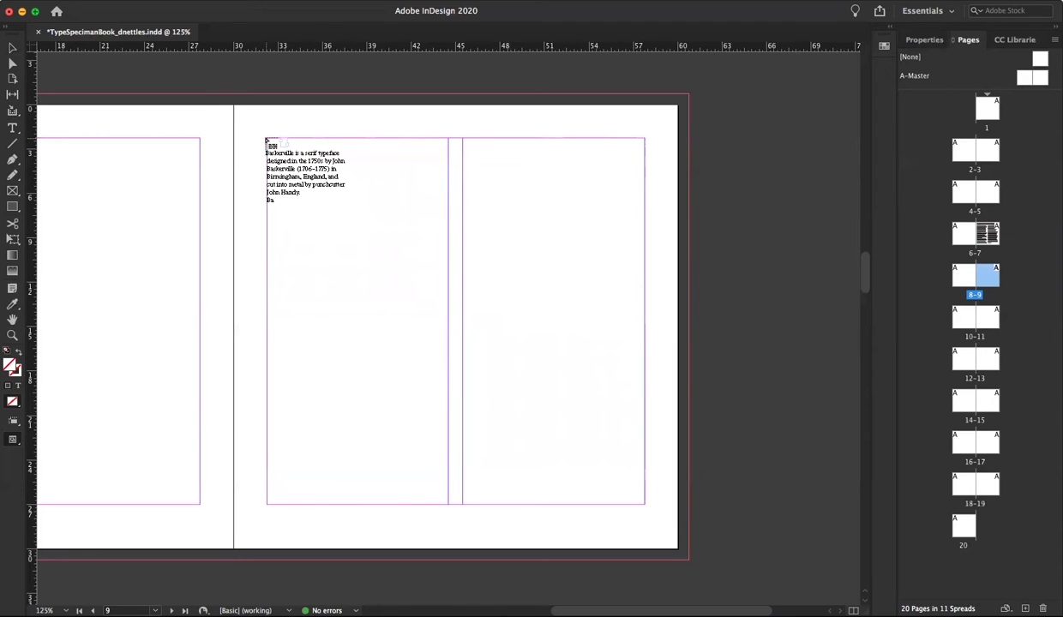
left_click_drag(266, 140, 448, 504)
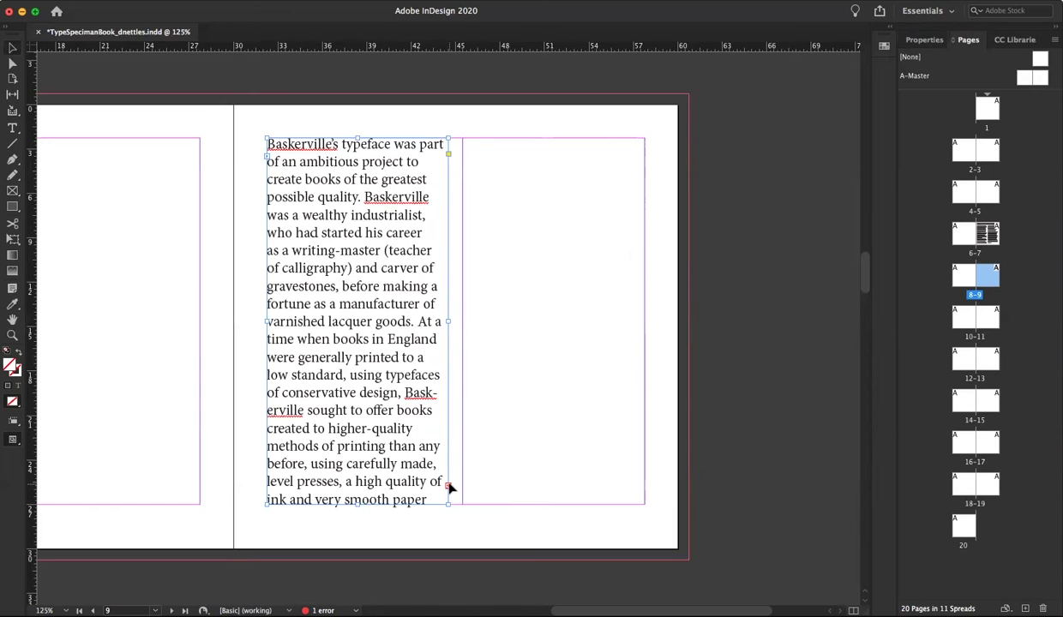
Step: Thread the overset text into a new frame filling page 9's right column, and return to page 7
left_click(448, 486)
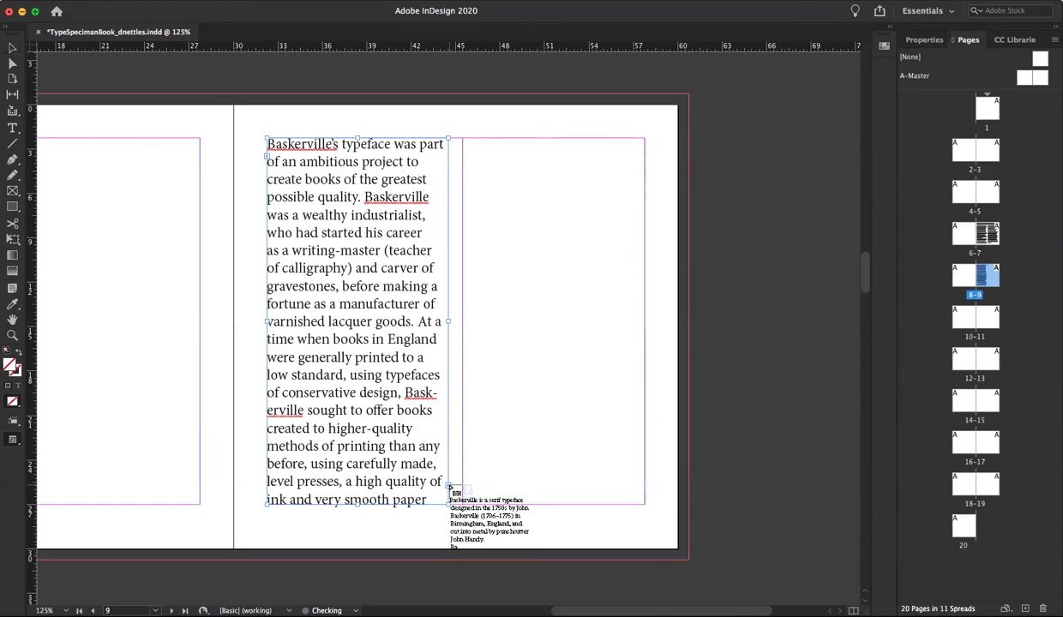
left_click_drag(462, 138, 646, 503)
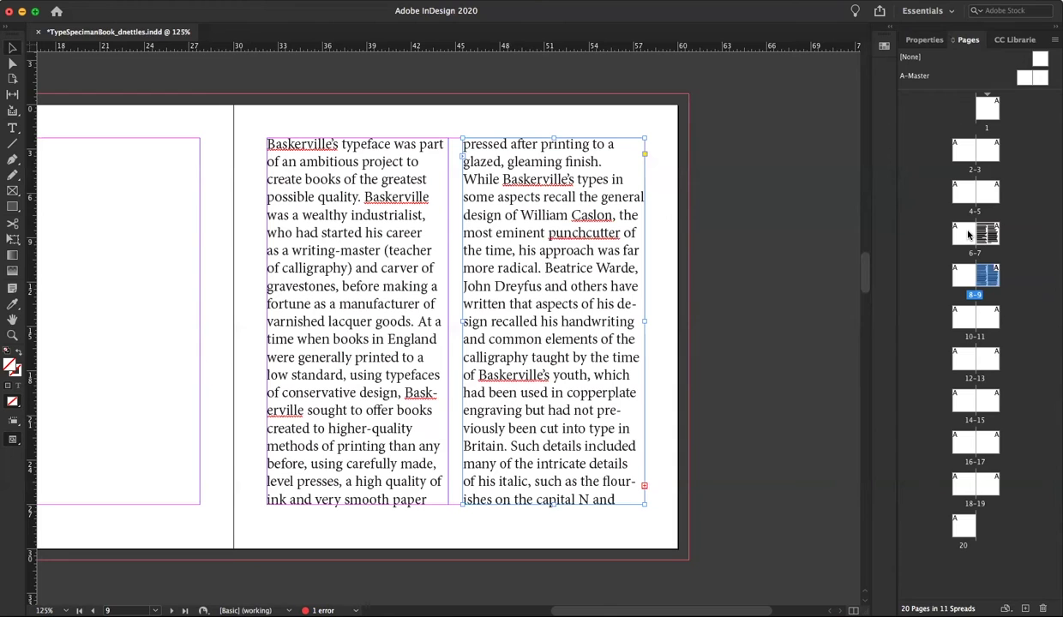
double_click(994, 232)
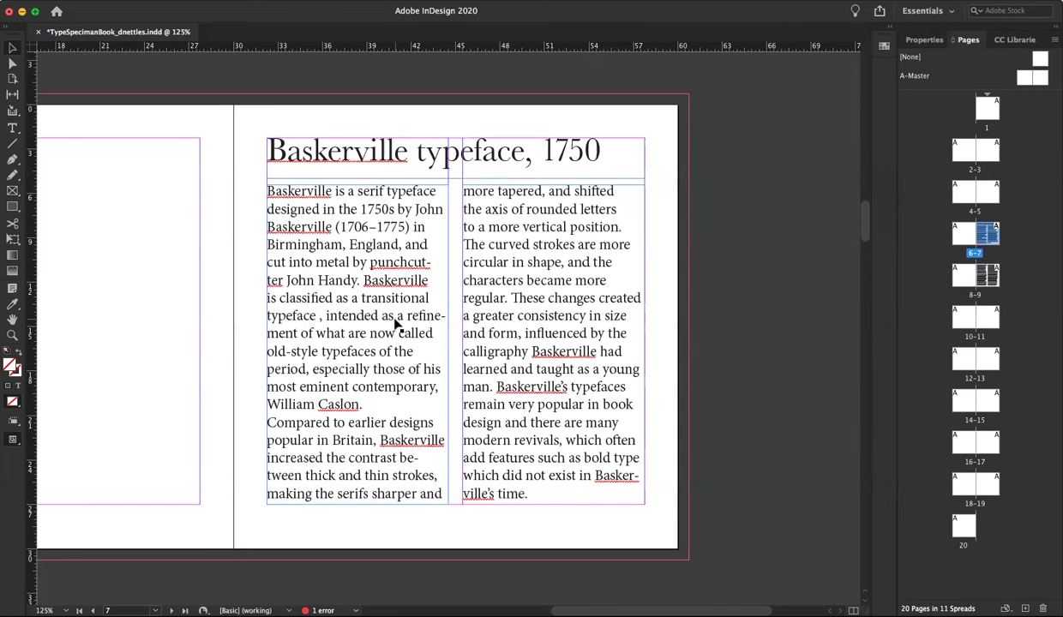
left_click(351, 443)
left_click_drag(357, 506, 356, 506)
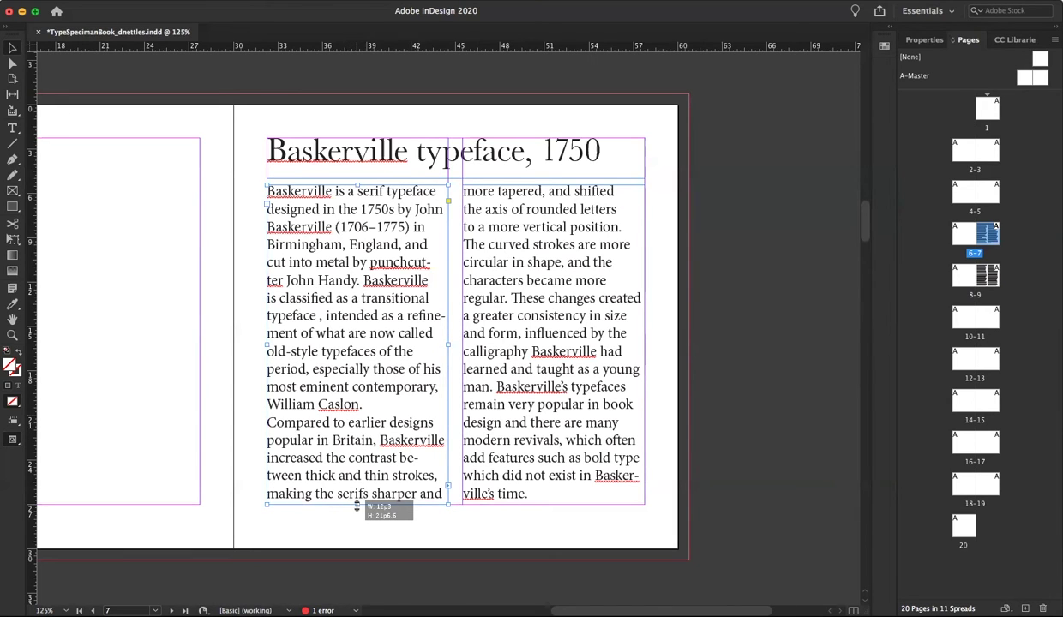
mouse_move(356, 505)
left_mouse_down()
mouse_move(362, 416)
mouse_move(362, 506)
left_mouse_up()
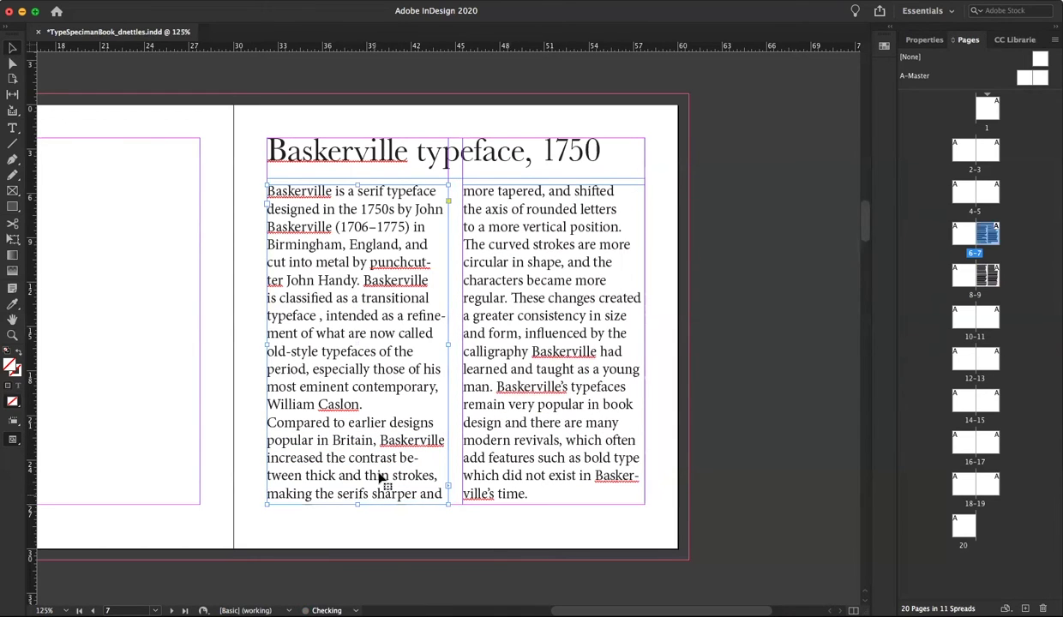
Step: Remove the stray space before the comma after "typeface" in page 7's first paragraph
double_click(357, 317)
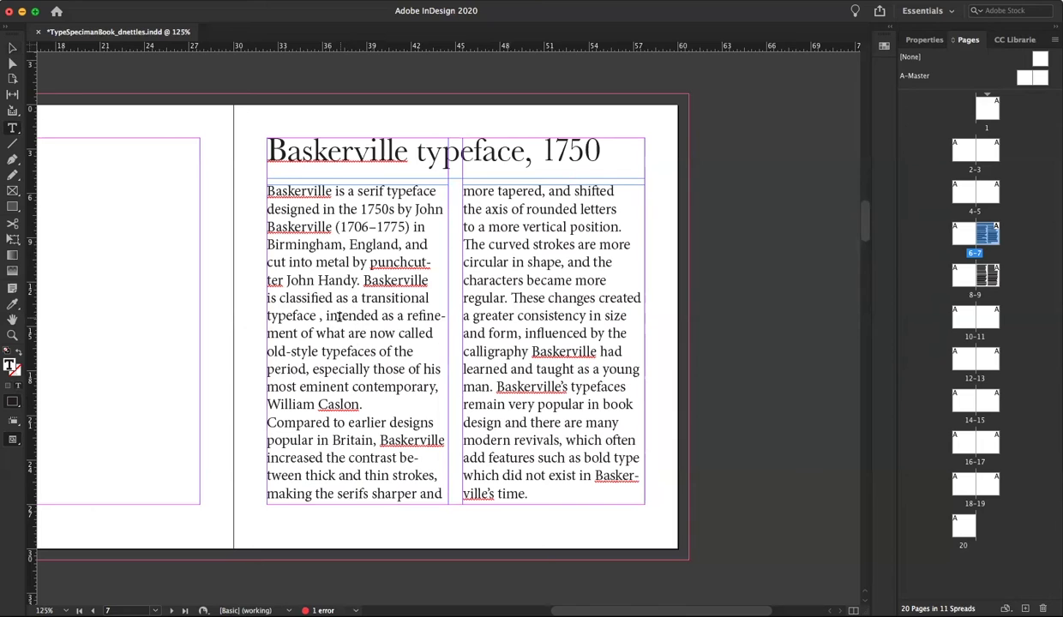
type(",")
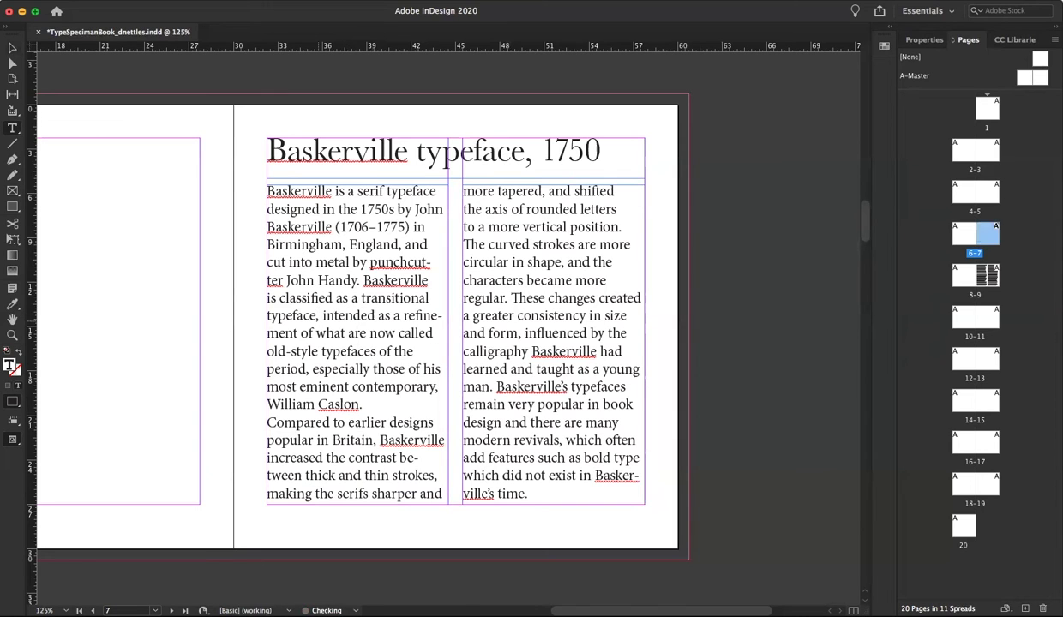
Step: Set all of the threaded body text in Baskerville Regular
left_click(329, 297)
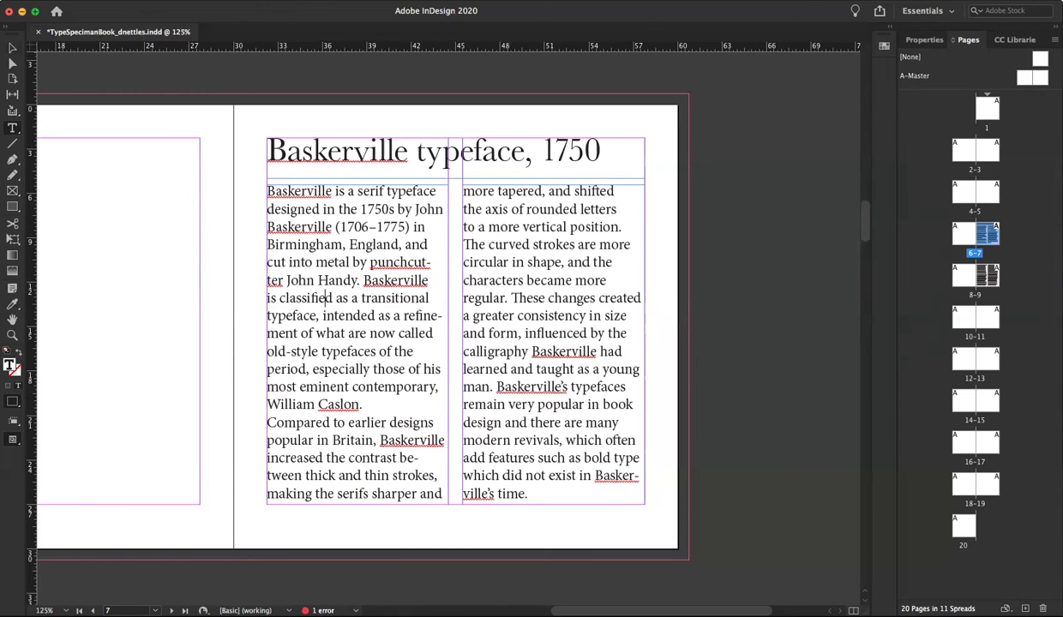
left_click(128, 0)
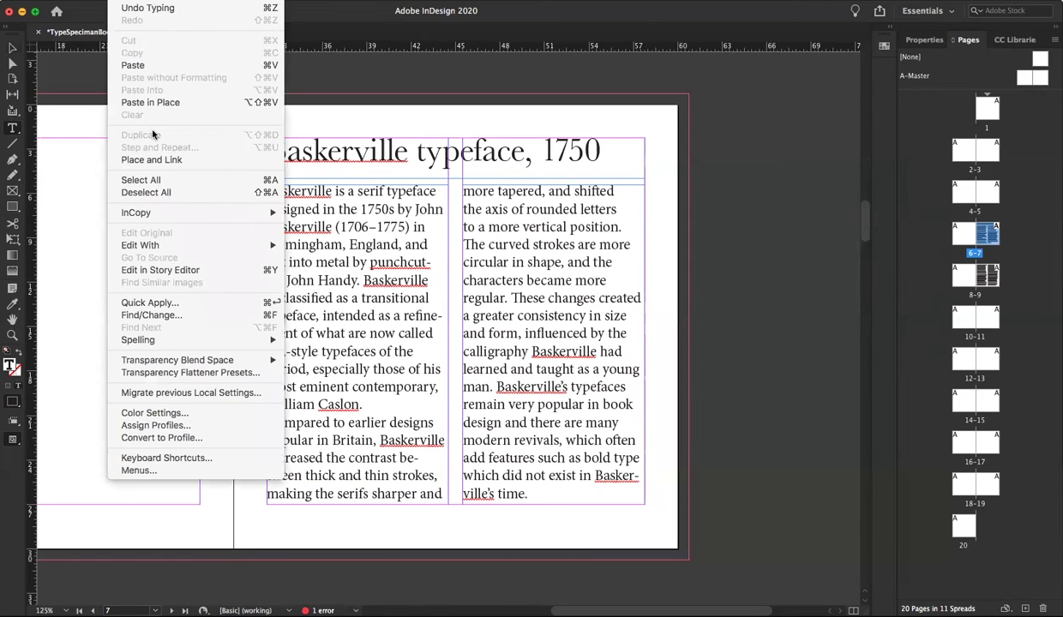
left_click(160, 183)
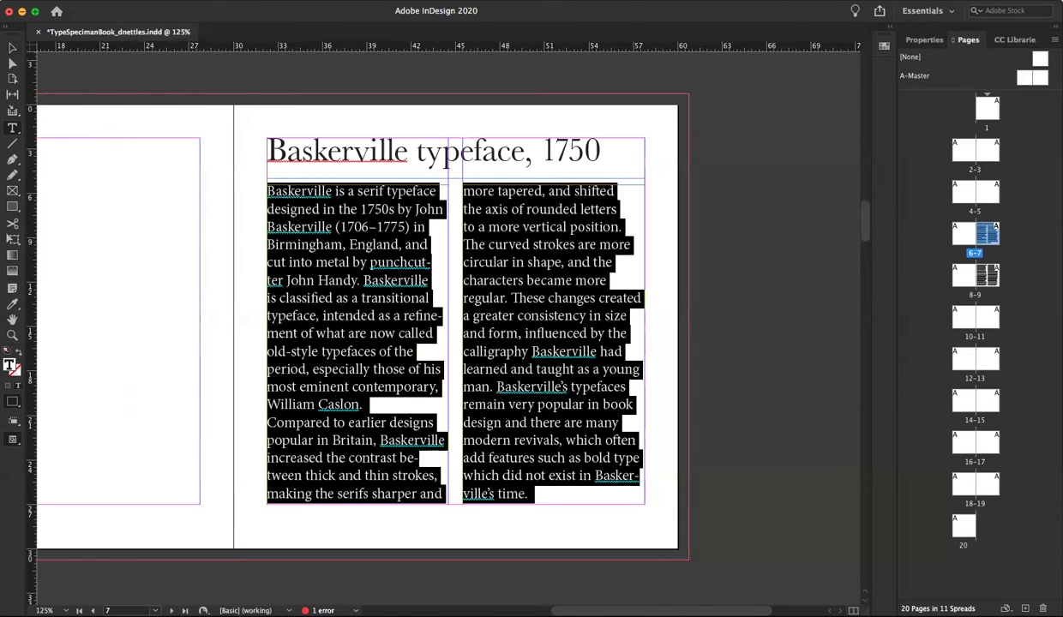
left_click(916, 41)
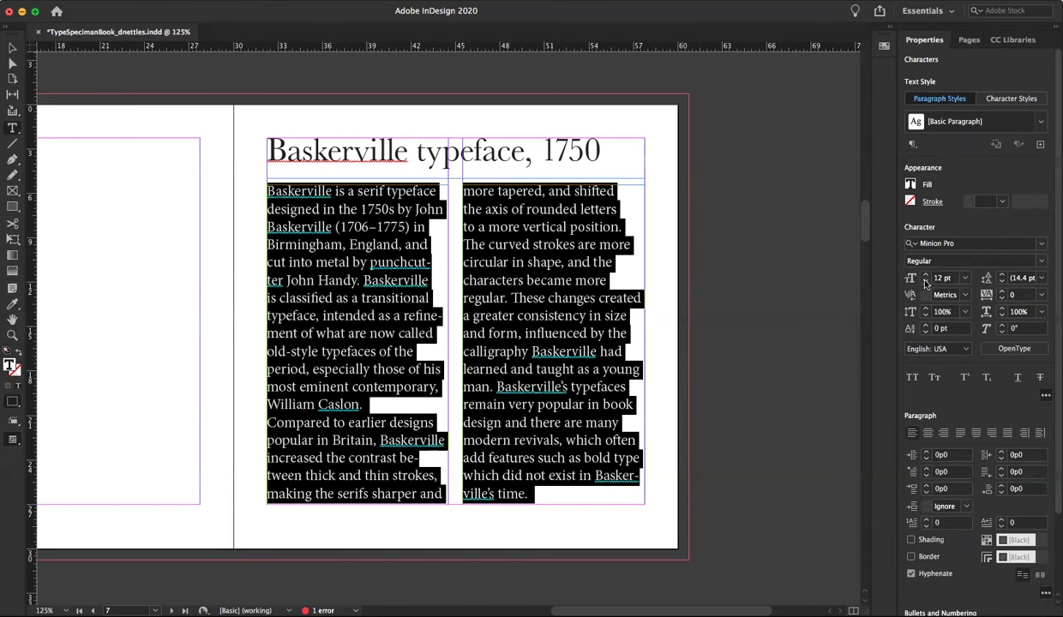
left_click(905, 245)
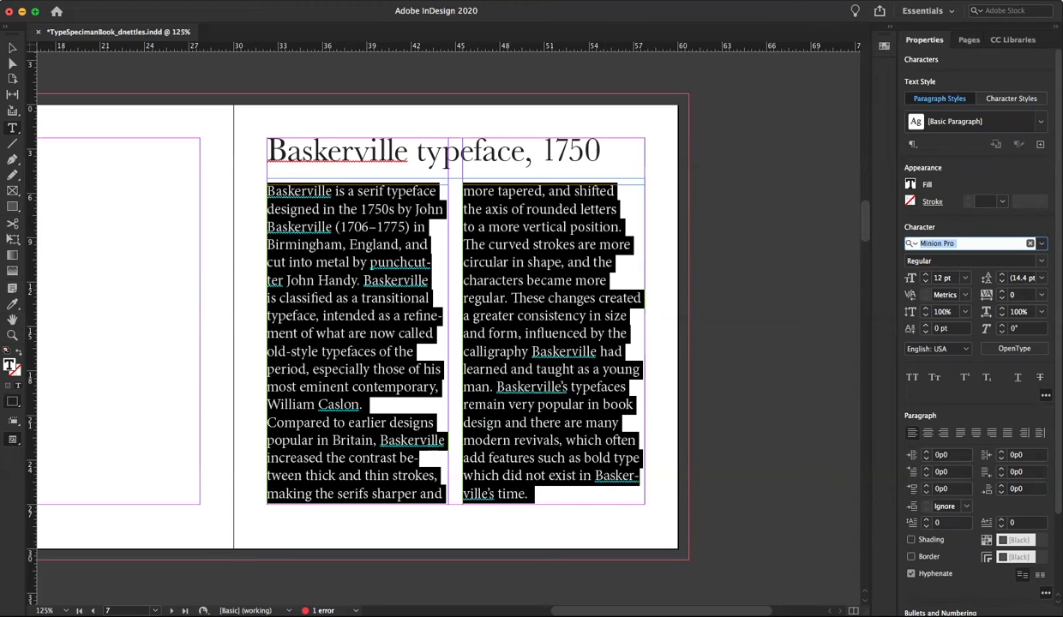
type("bas")
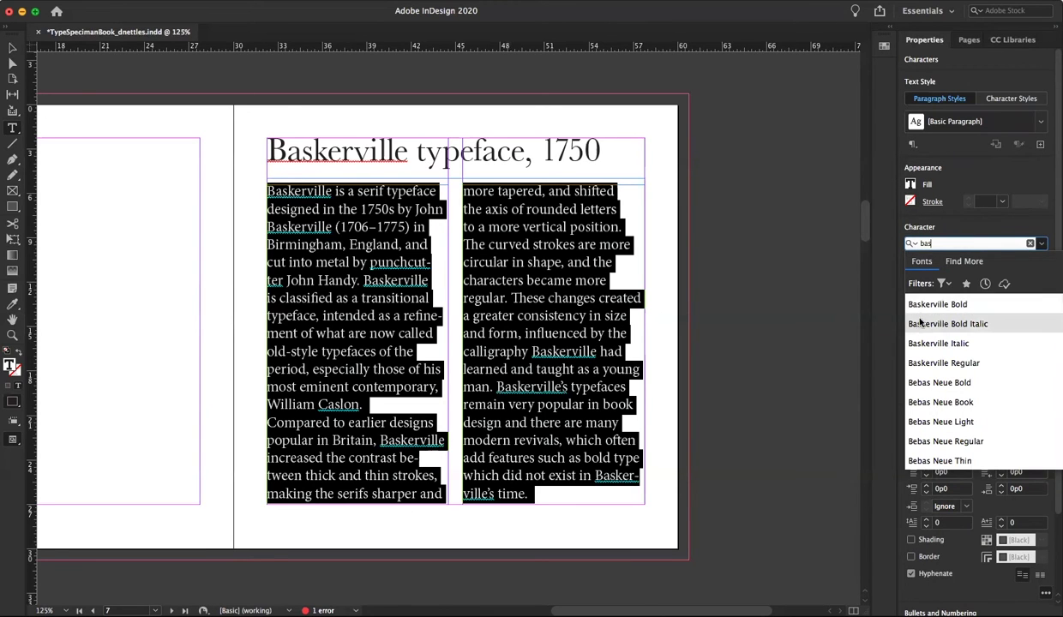
left_click(943, 363)
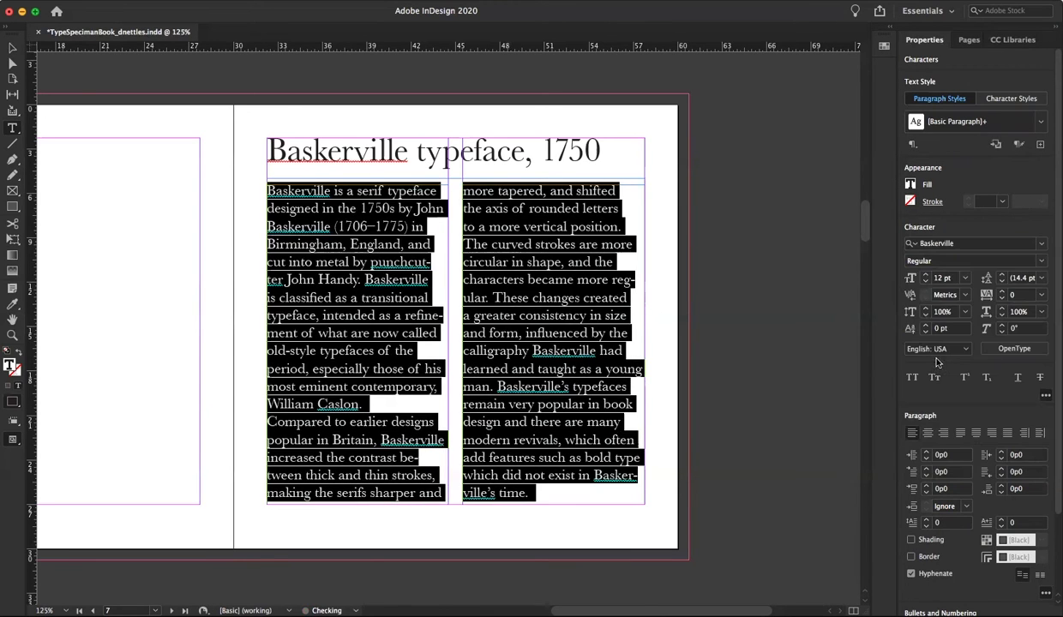
Step: Set the threaded body text to a 10 pt font size with 12 pt leading
left_click(926, 283)
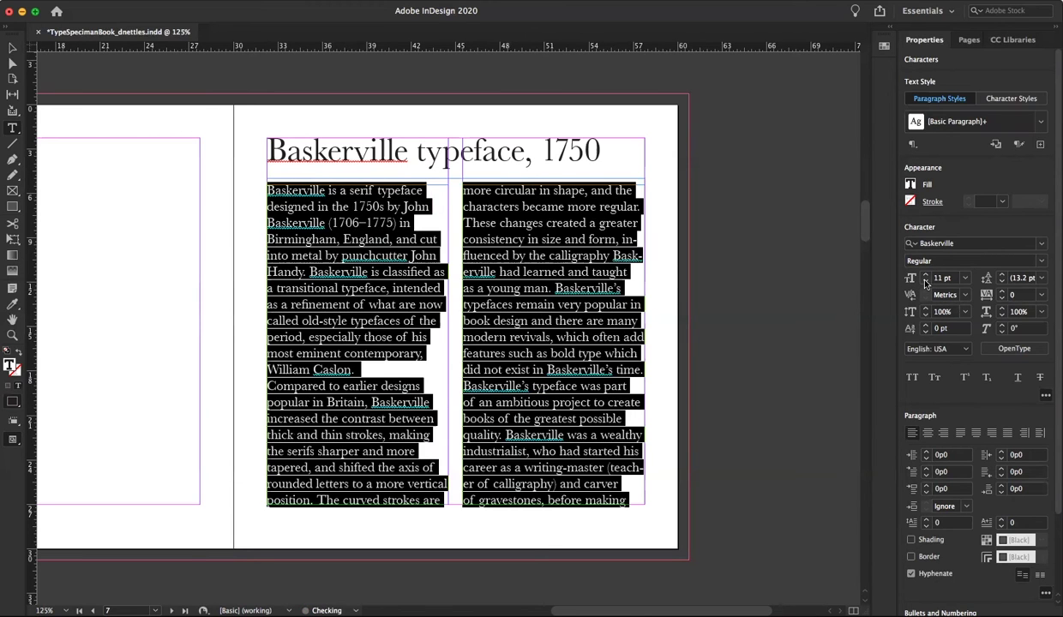
left_click(926, 282)
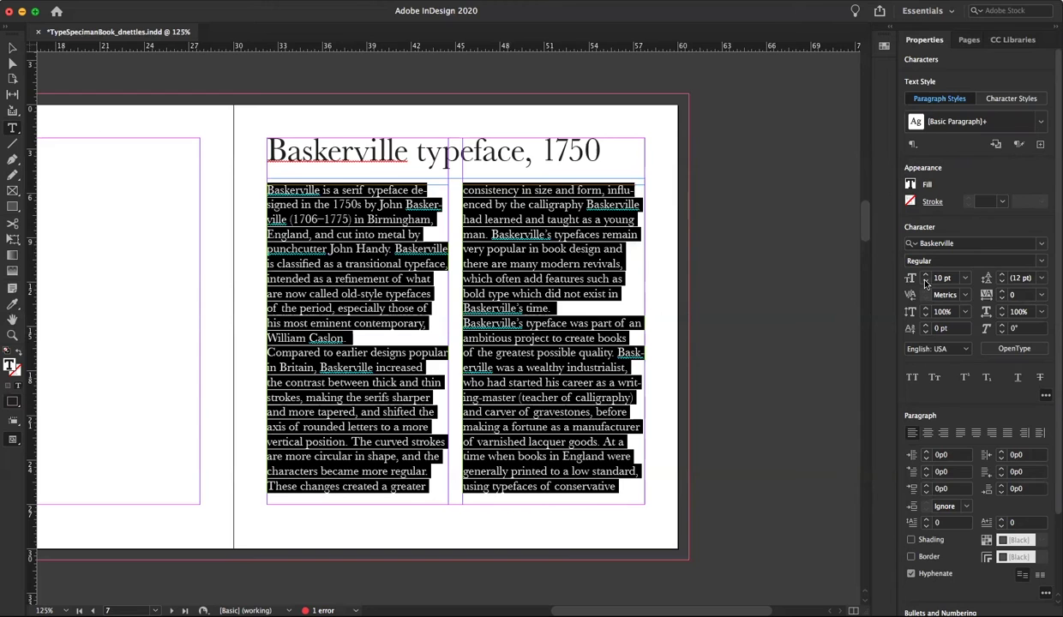
left_click(1001, 280)
left_click(1001, 275)
left_click(560, 307)
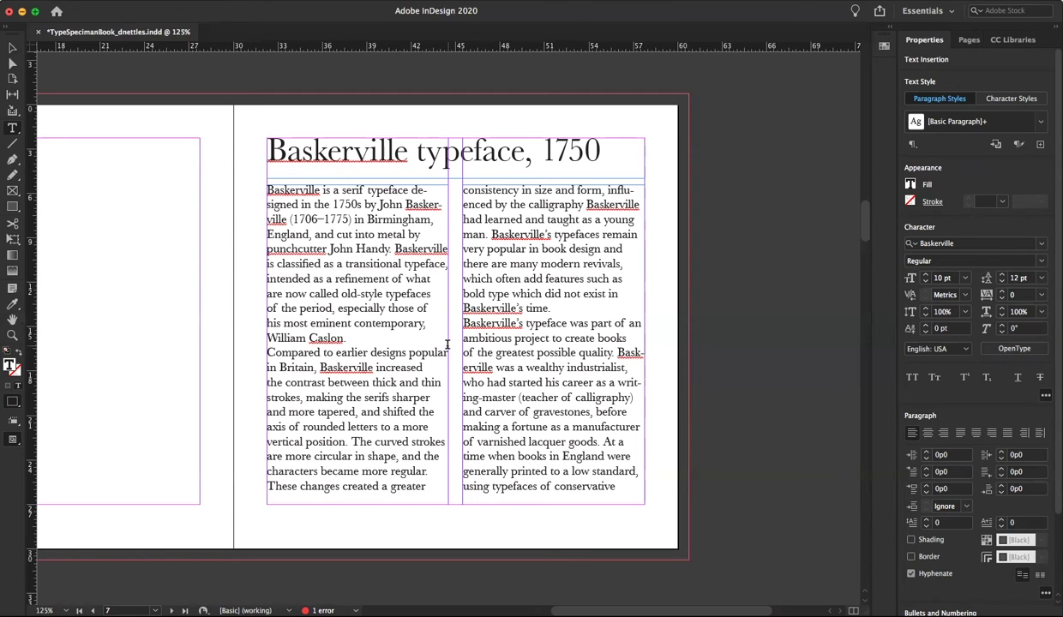
Step: Set all of the threaded body text to a 9 pt font size with 11 pt leading
left_click(377, 310)
key("super+a")
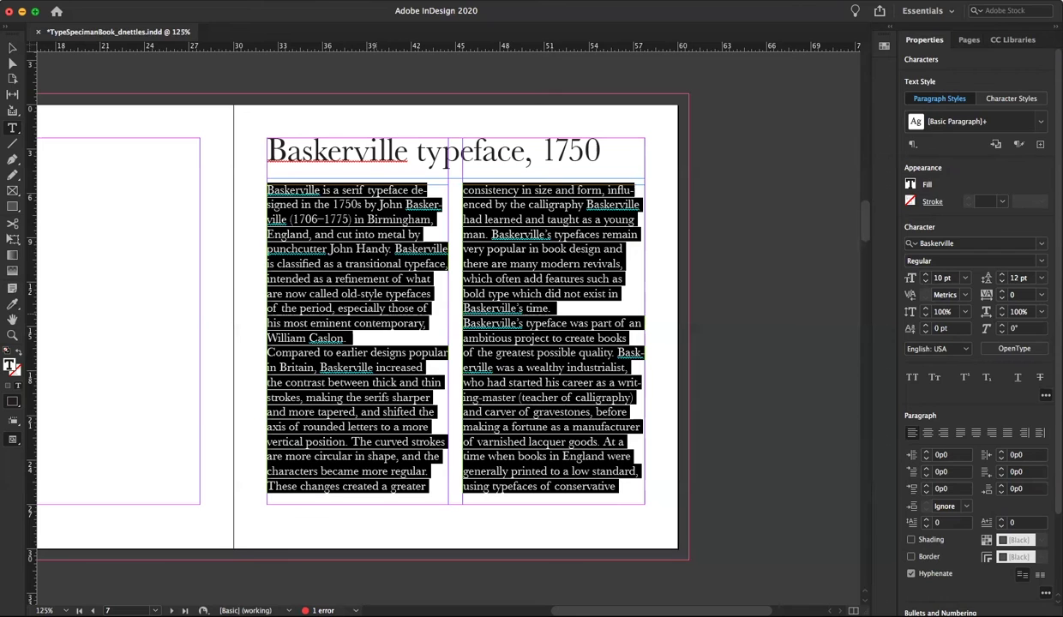
left_click(926, 281)
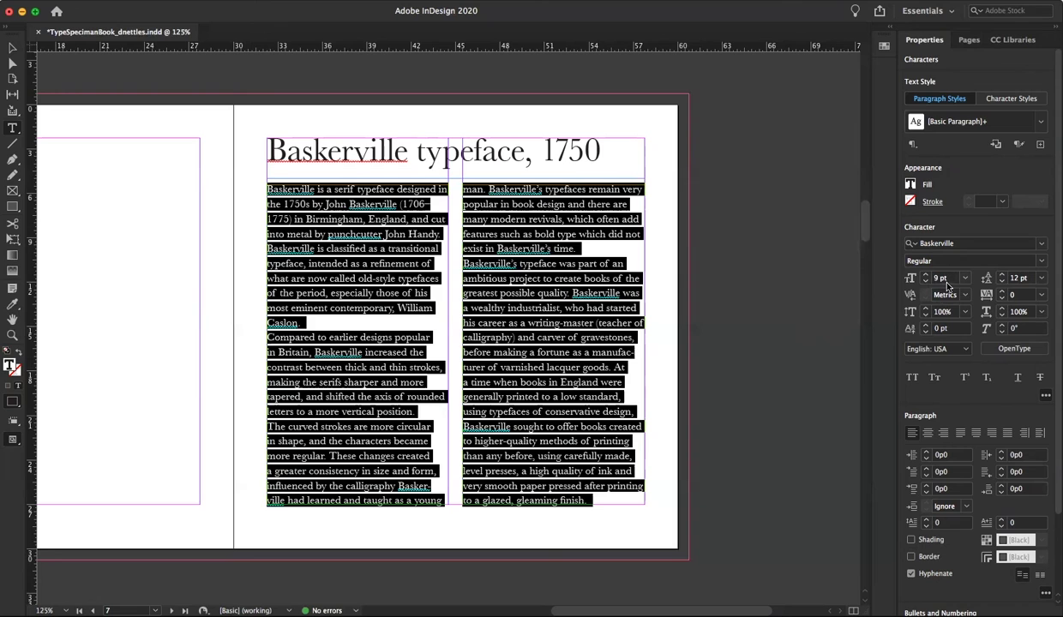
left_click(1001, 282)
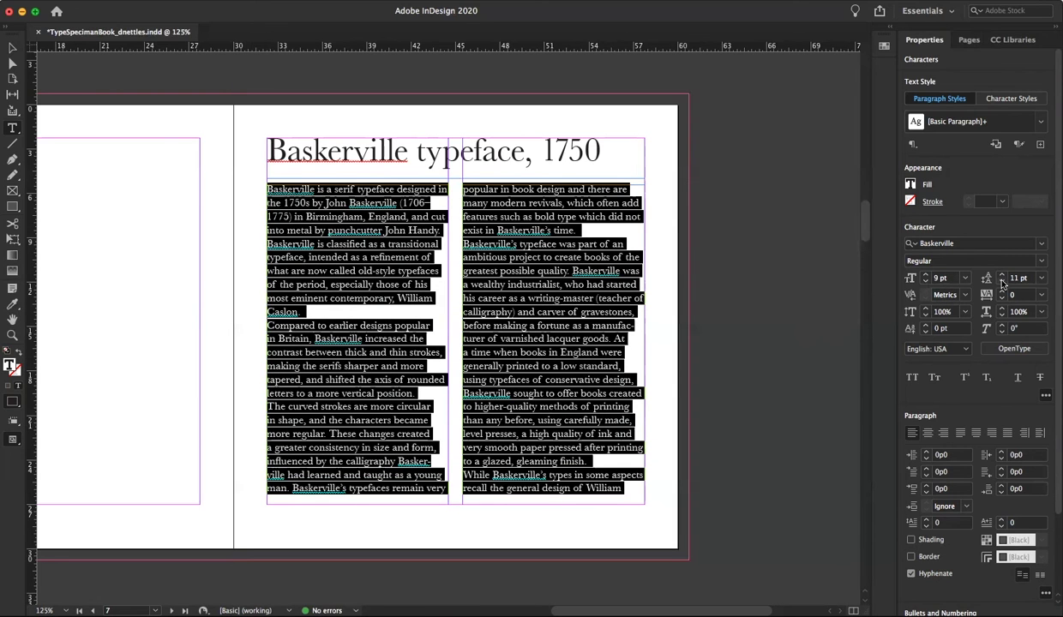
left_click(362, 350)
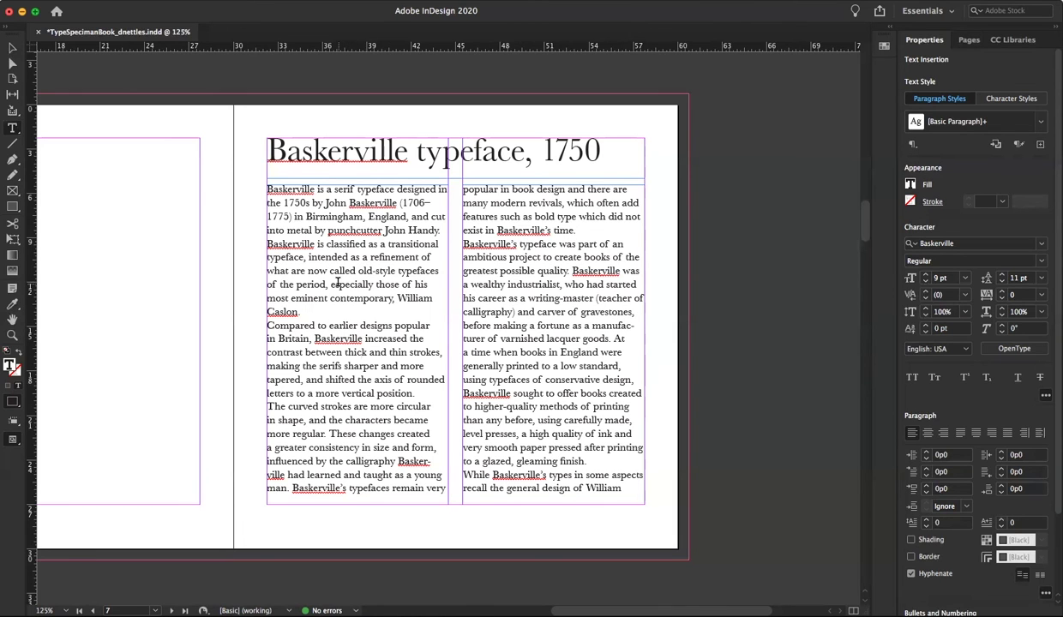
Step: Give every paragraph of the threaded body text a first-line left indent of 0p11
key("Escape")
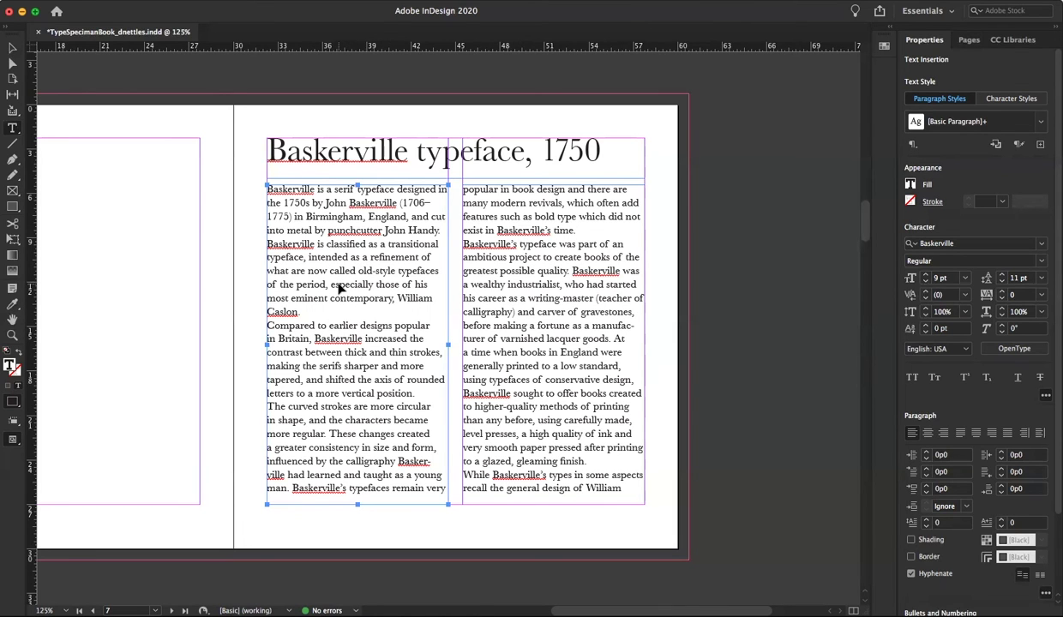
key("super+a")
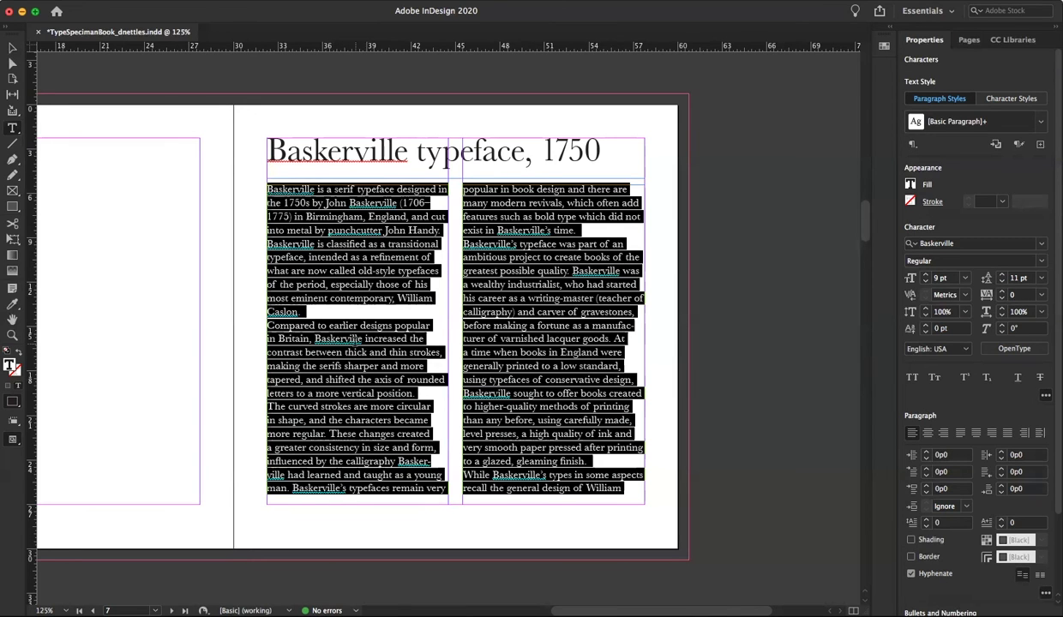
left_click(347, 331)
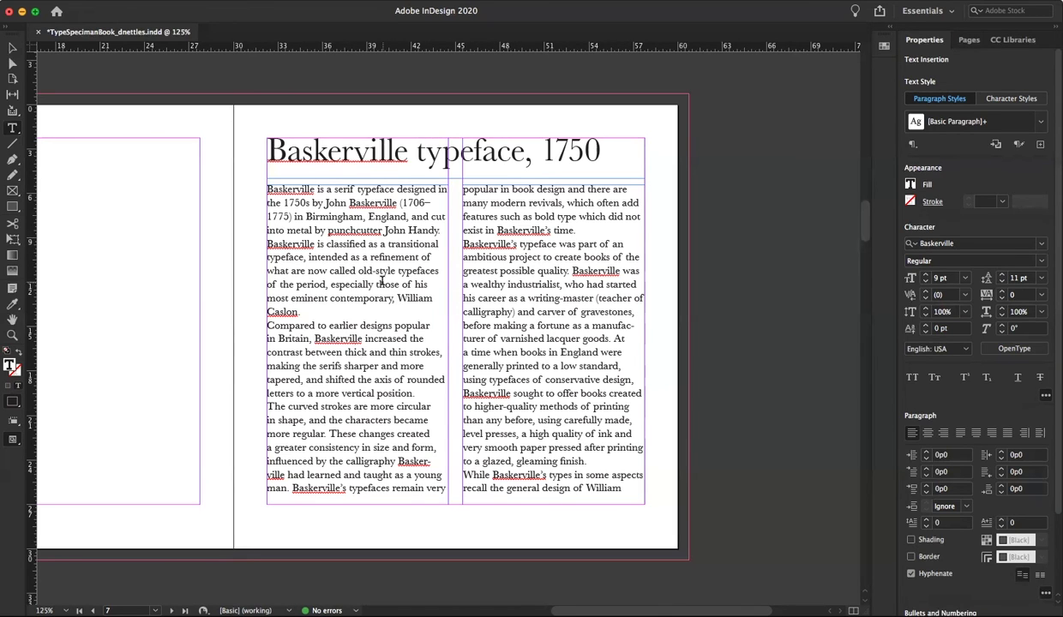
key("super+a")
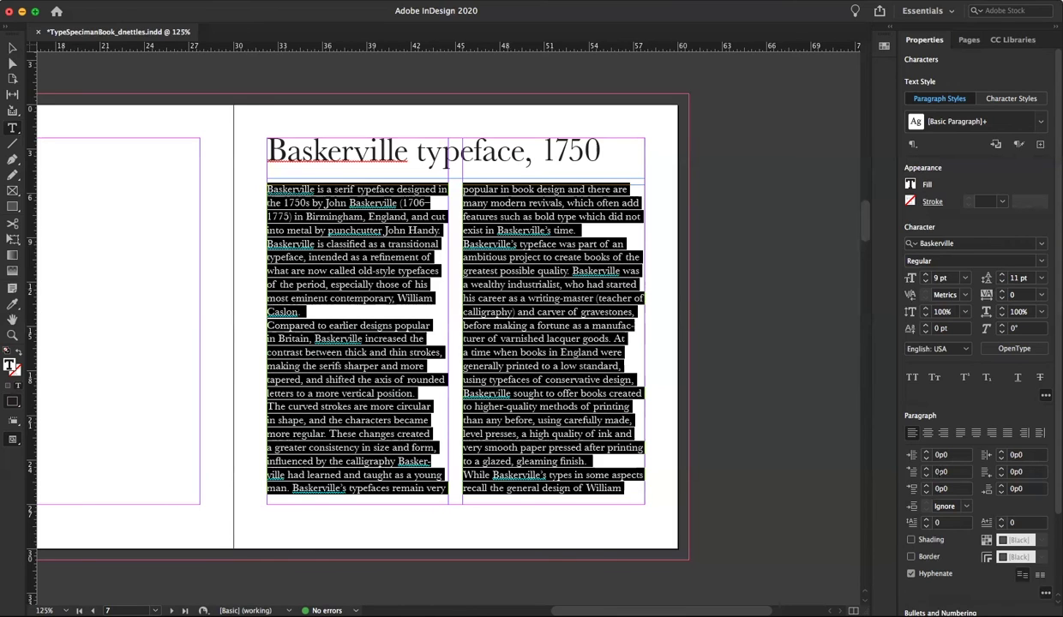
left_click(941, 471)
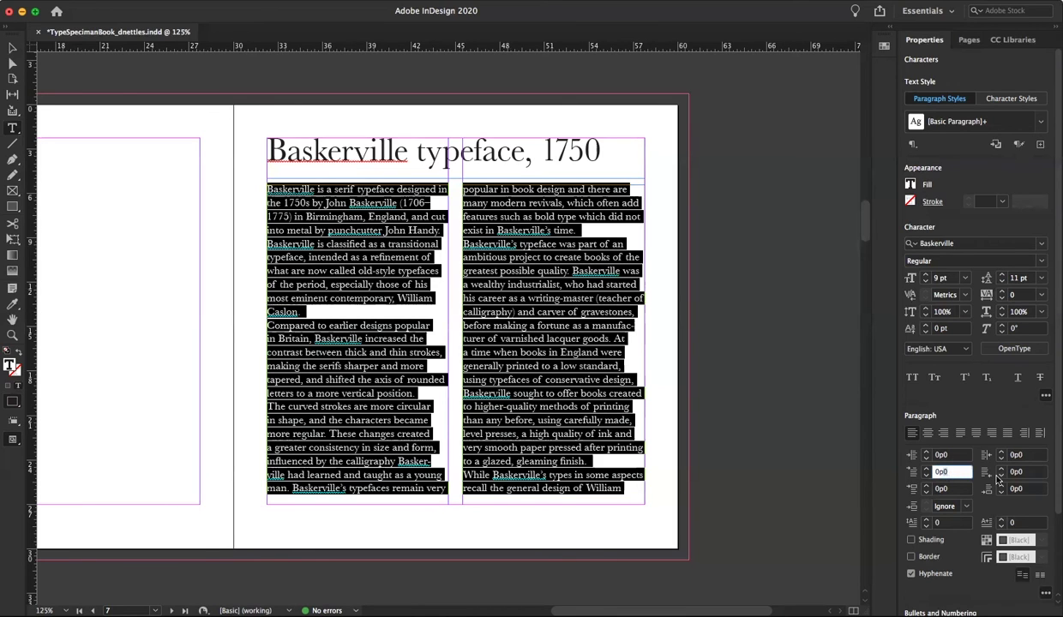
type("0p11")
left_click(955, 489)
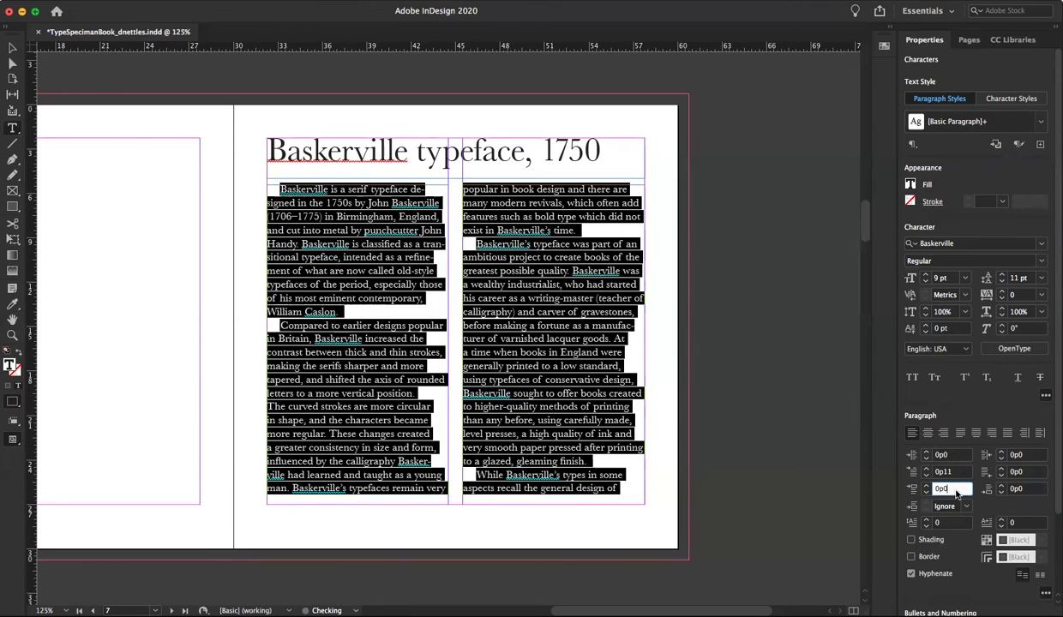
left_click(587, 339)
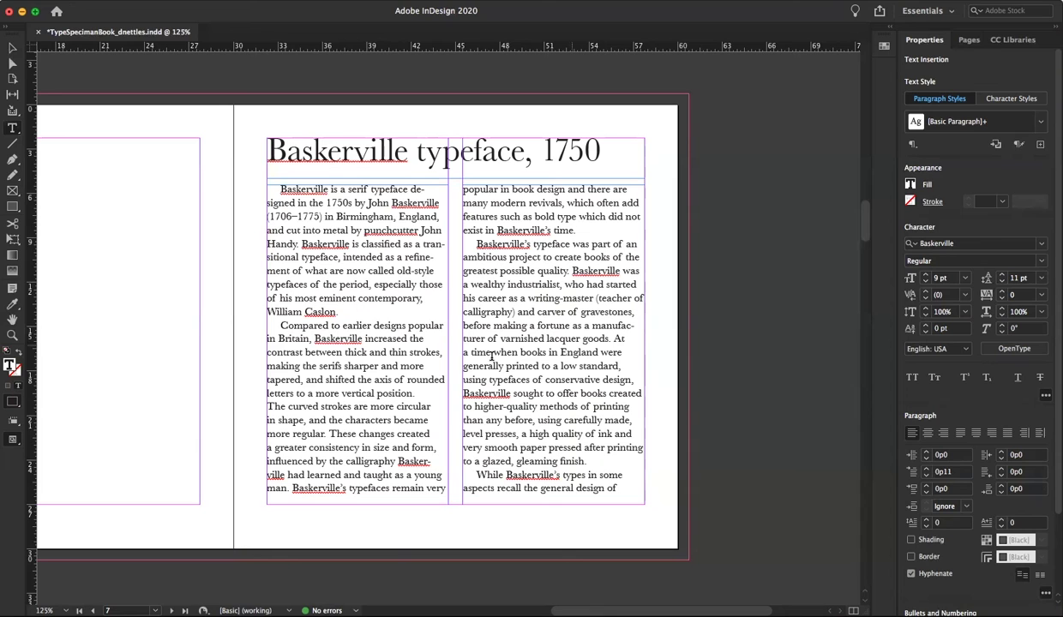
Step: Review the threaded Baskerville text on pages 7 and 9 in Preview mode, and return to Normal mode
left_click(12, 438)
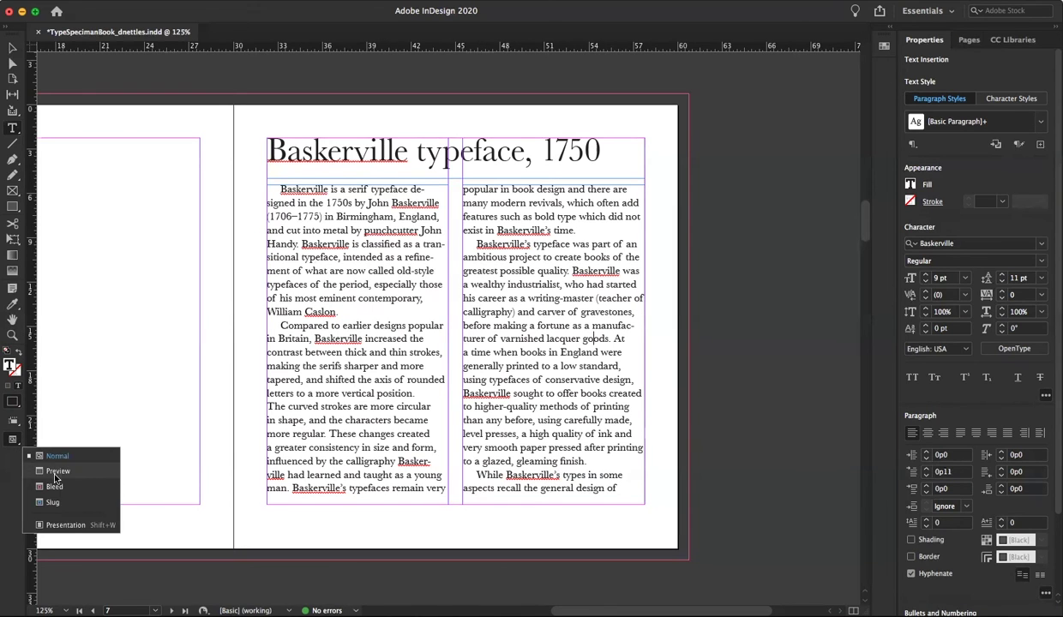
left_click(56, 471)
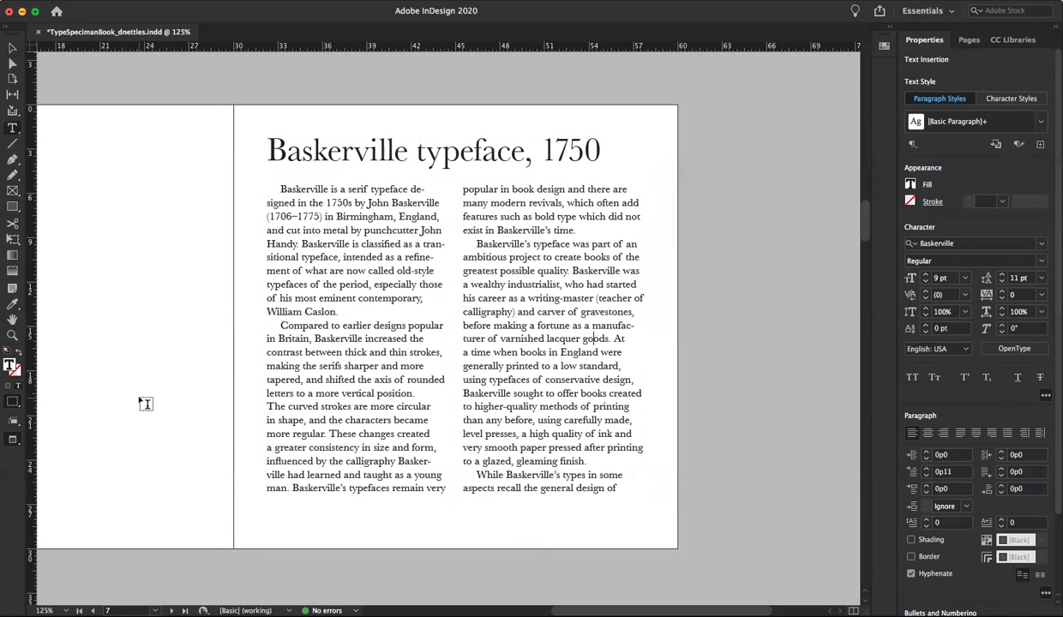
scroll(142, 401, "down", 5)
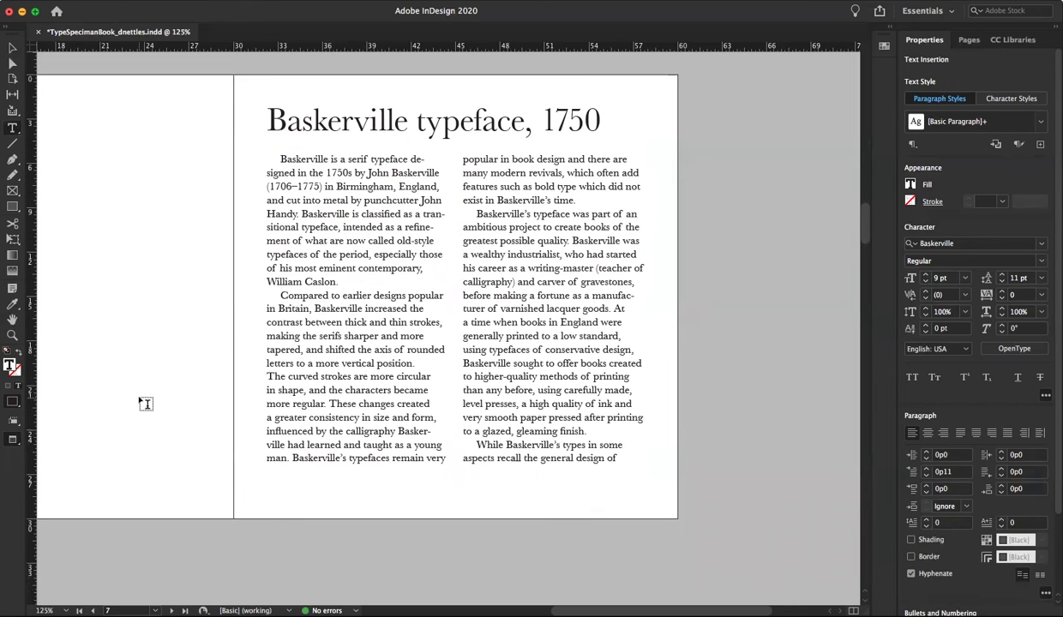
scroll(142, 402, "down", 15)
scroll(146, 403, "right", 1)
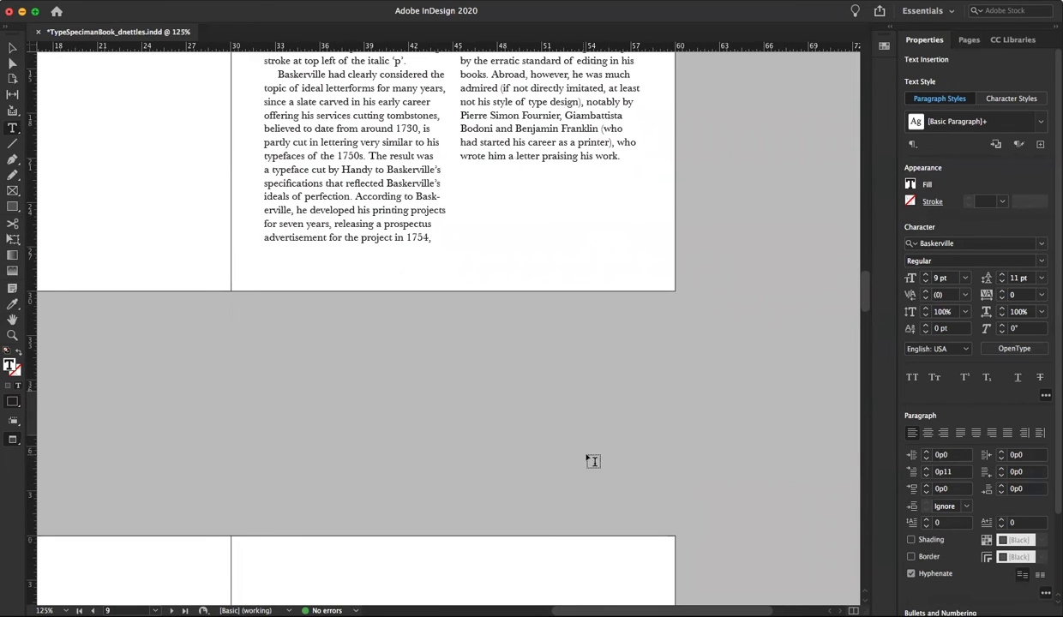
scroll(866, 296, "up", 5)
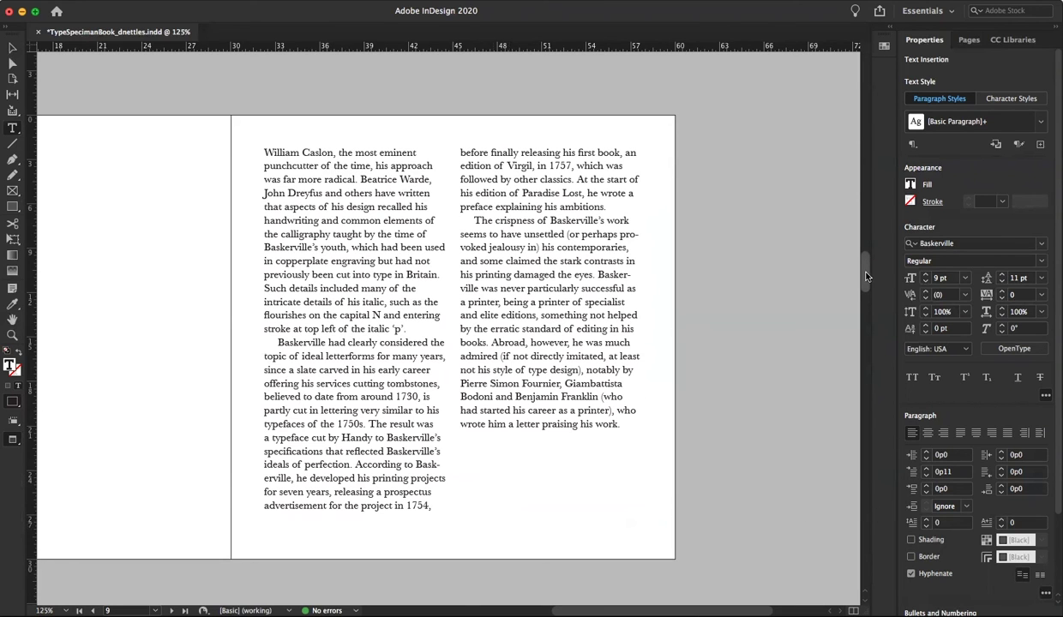
left_click_drag(865, 276, 861, 225)
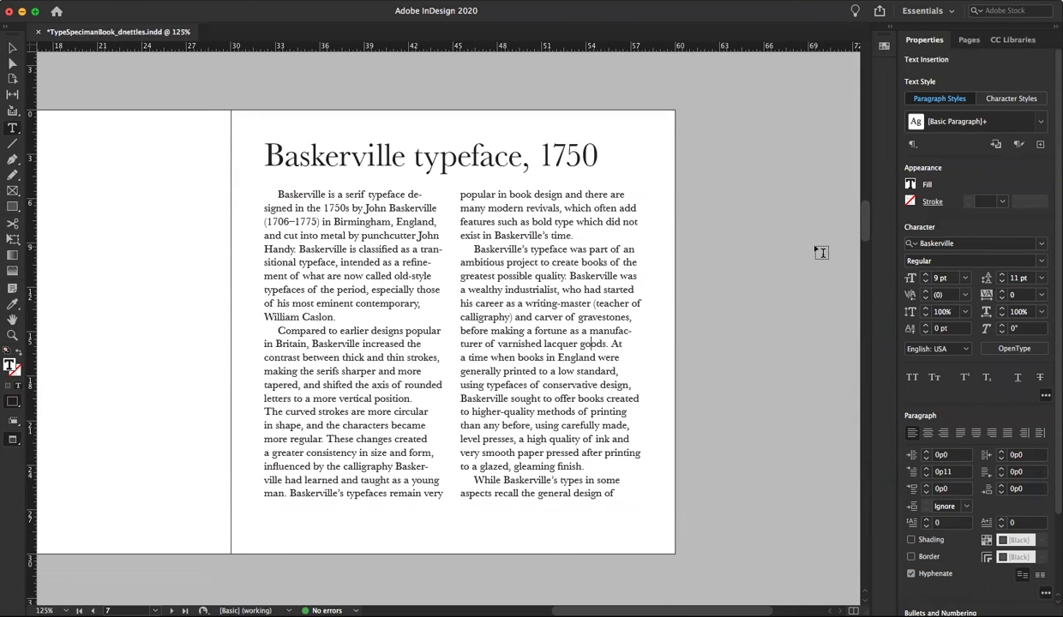
left_click(14, 442)
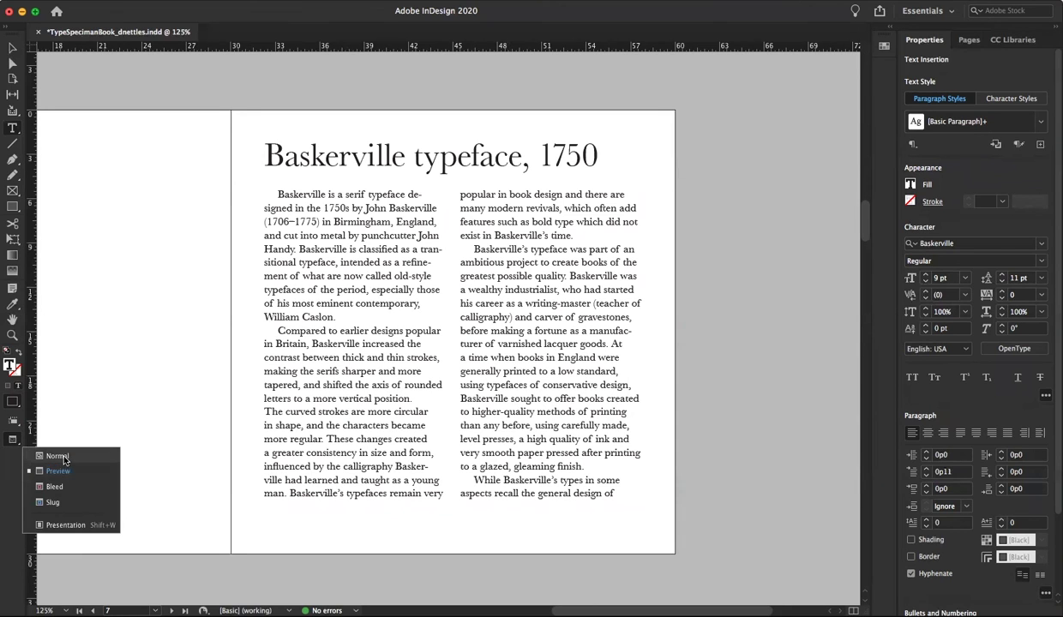
left_click(56, 456)
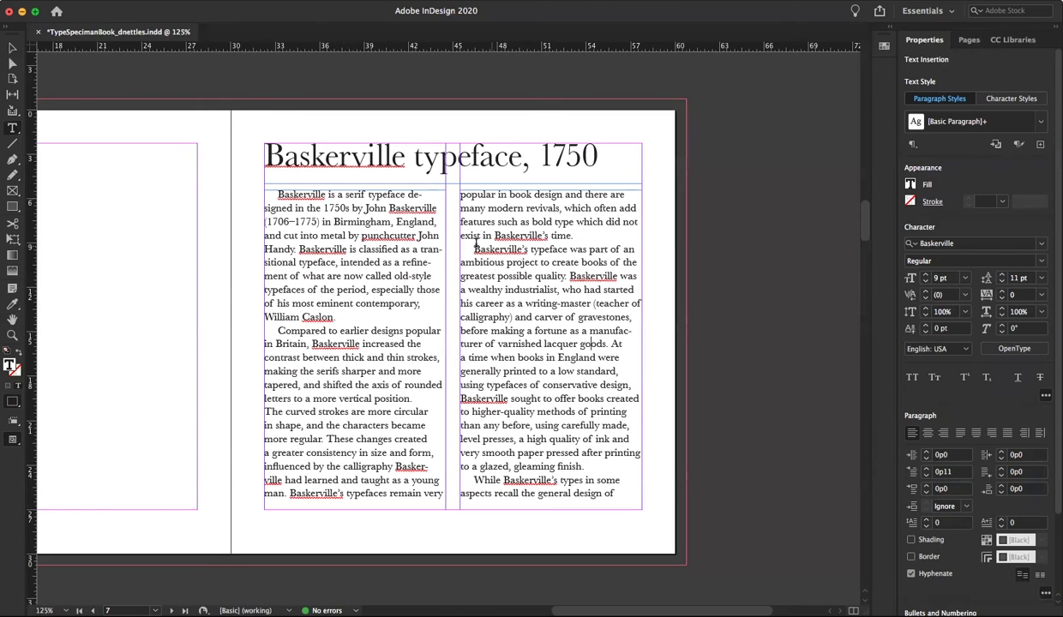
Step: Try extending the second-column text frame on page 7 up to the top margin at Y 2p3
left_click(12, 48)
left_click(515, 243)
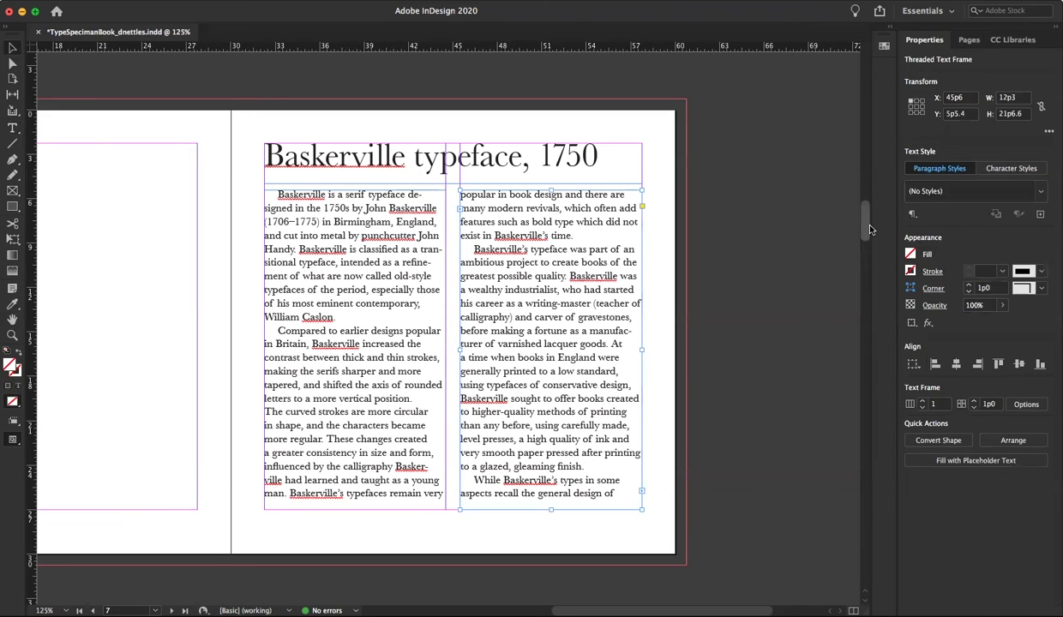
left_click_drag(867, 229, 863, 277)
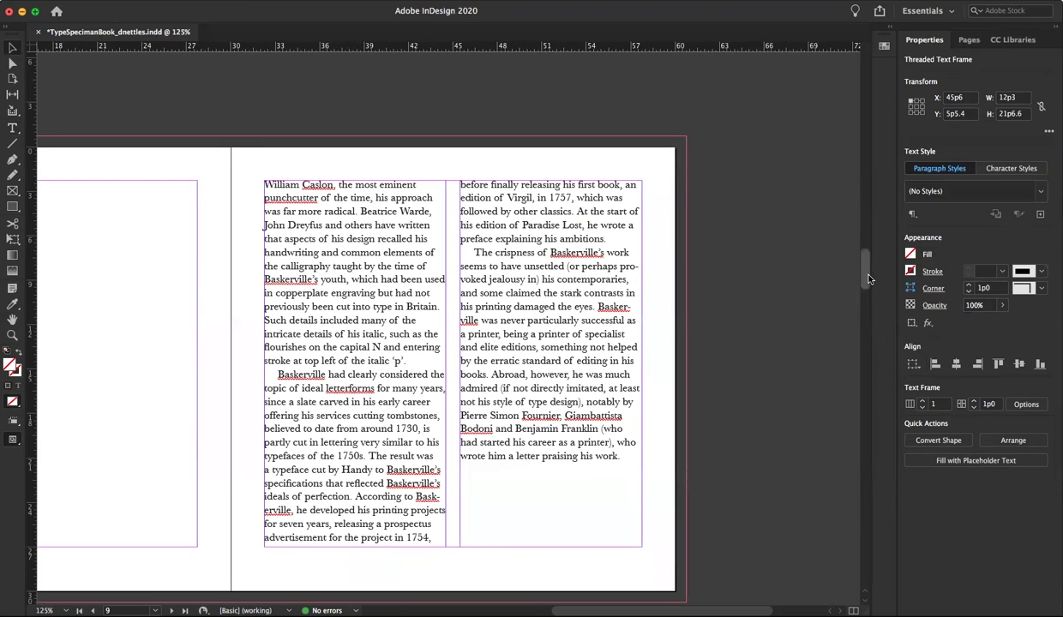
scroll(865, 268, "up", 1)
scroll(866, 268, "up", 15)
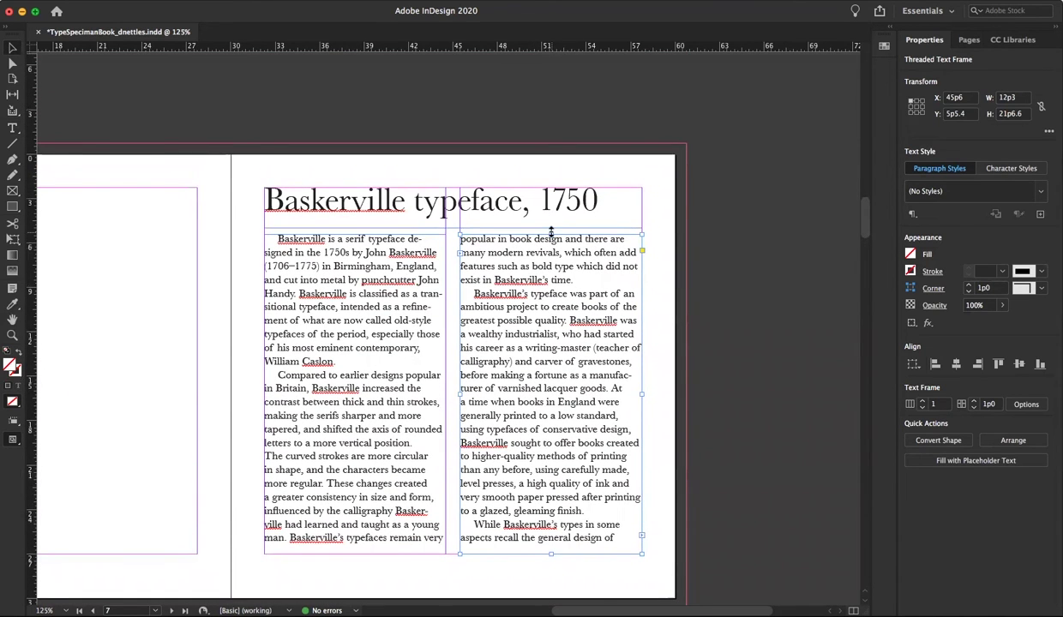
left_click_drag(551, 233, 551, 186)
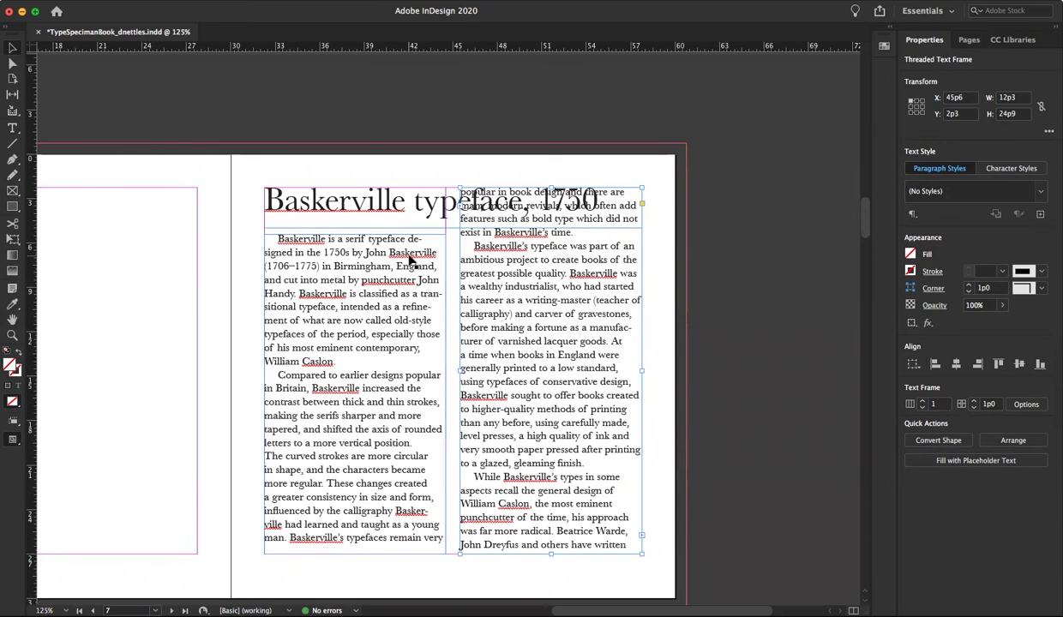
Step: Nudge the first-column text frame on page 7 down to Y 5p11.4, below the heading
left_click(369, 257)
key("Down")
key("Down")
key("Down")
key("Down")
key("Down")
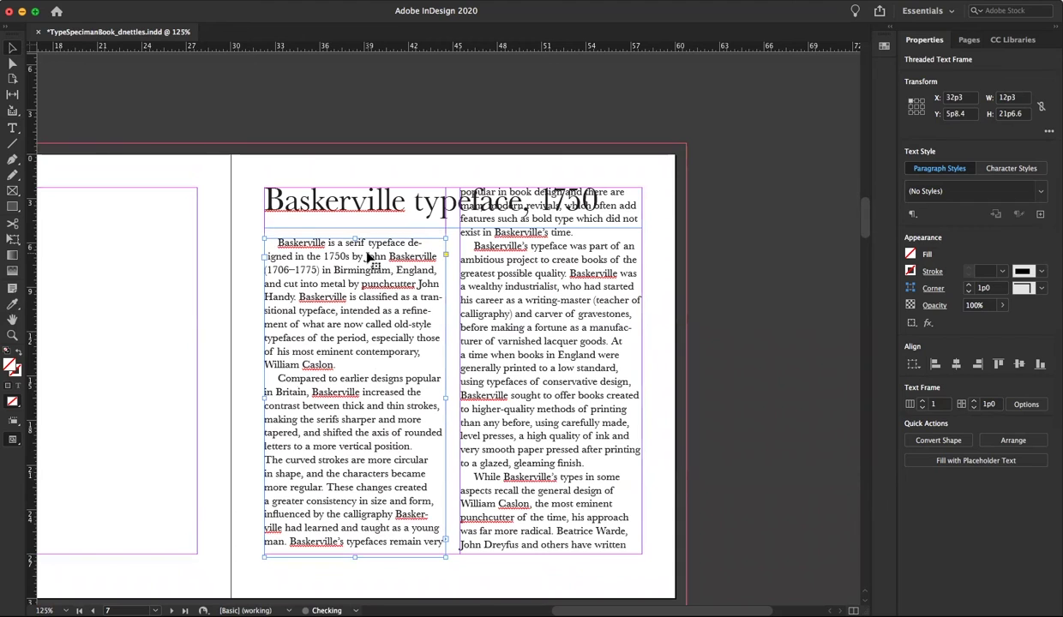
key("Down")
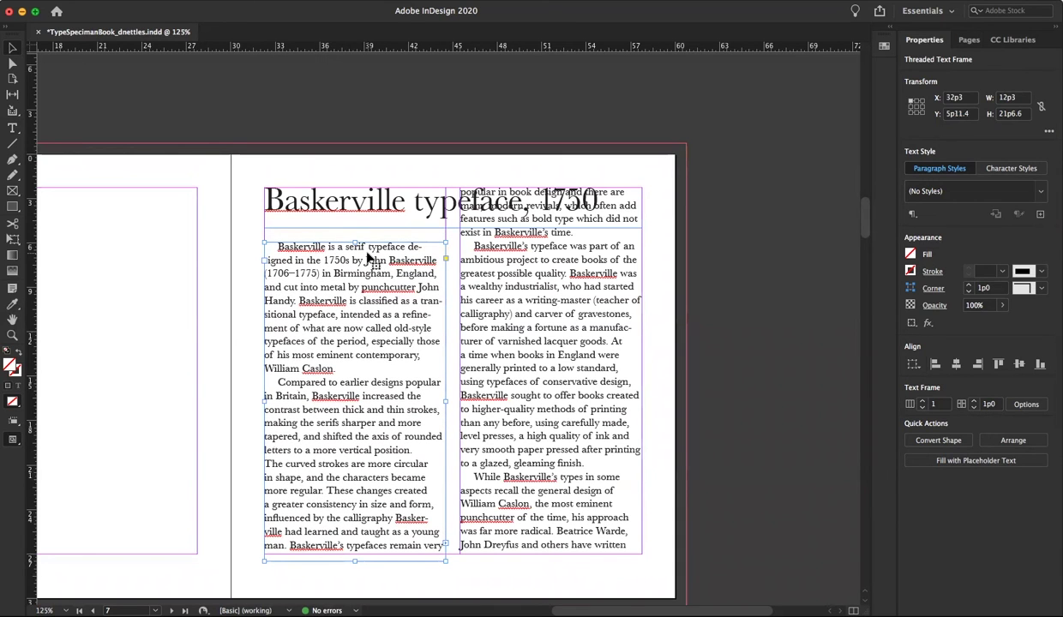
Step: Lower the top edge of the second-column text frame to Y 5p11.4, level with the first column, and deselect it
left_click(547, 195)
left_click_drag(552, 190, 541, 244)
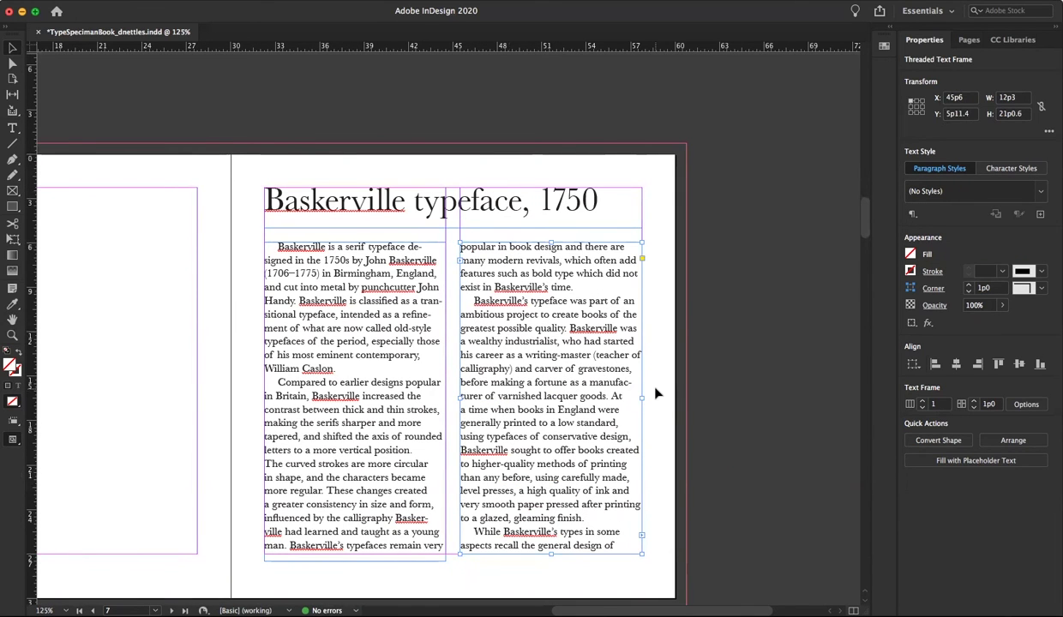
left_click(654, 326)
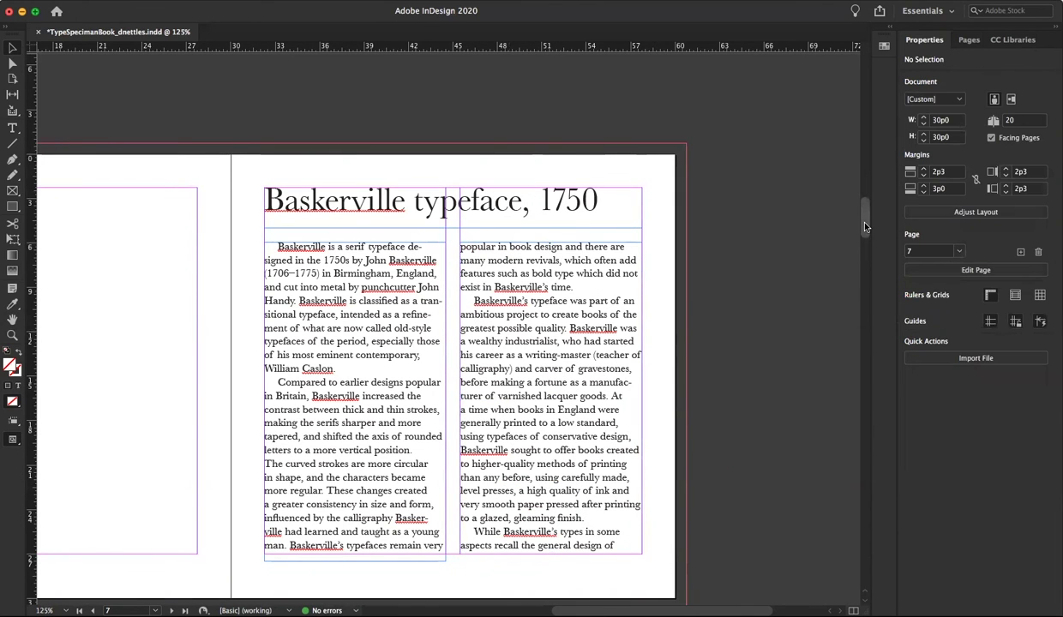
Step: Remove the first-line left indent from the opening paragraph on page 7 by setting it to 0
left_click_drag(864, 216, 847, 232)
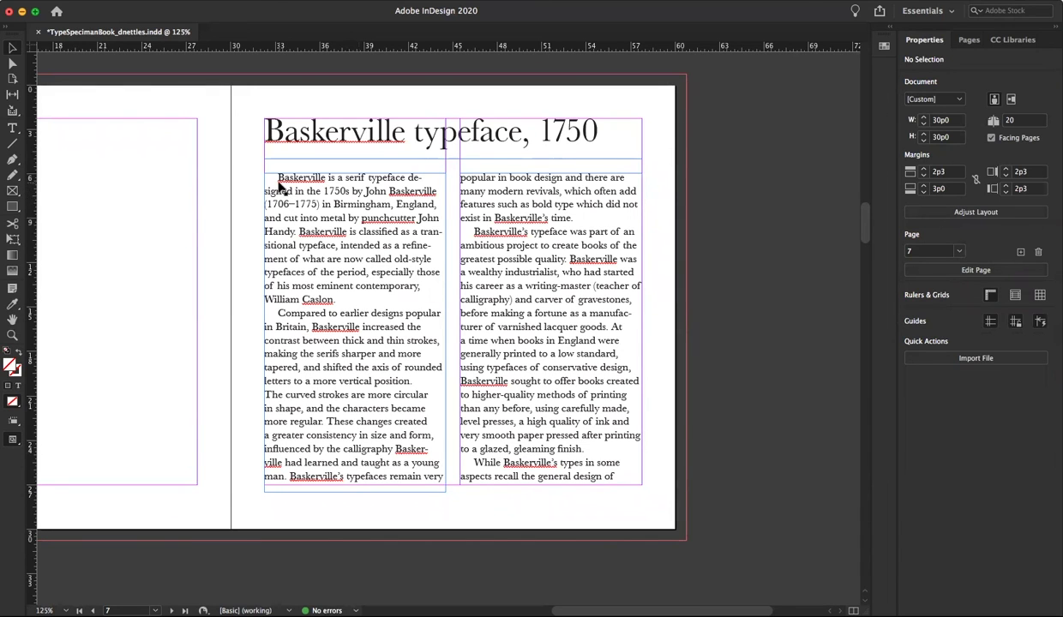
double_click(357, 207)
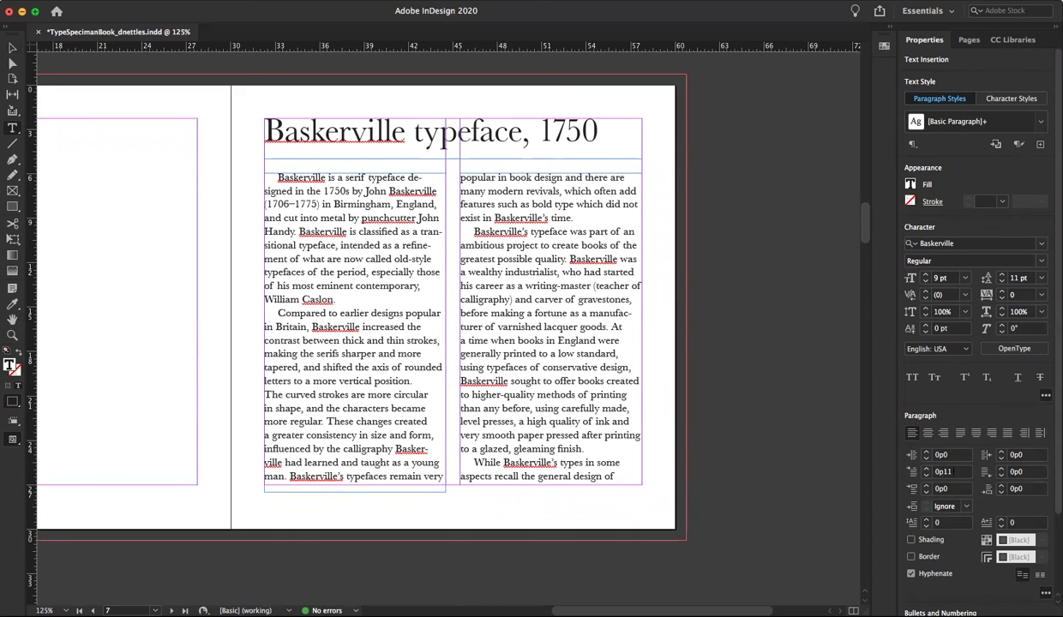
left_click(912, 472)
type("0")
key("Return")
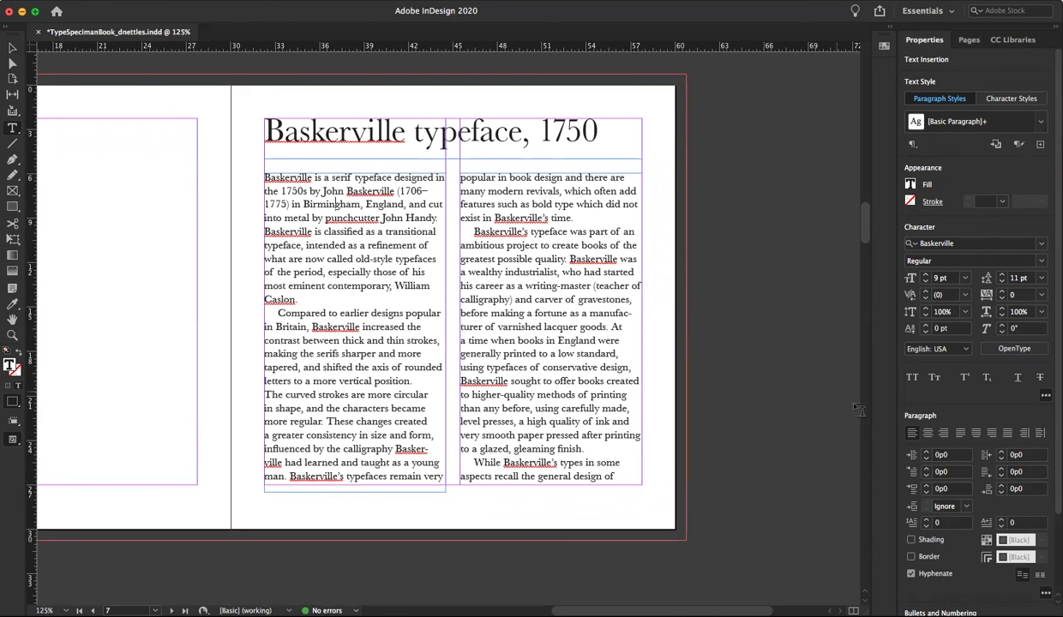
Step: Give the opening paragraph a one-character drop cap spanning 3 lines and show the page in Preview mode
left_click(926, 520)
left_click(926, 520)
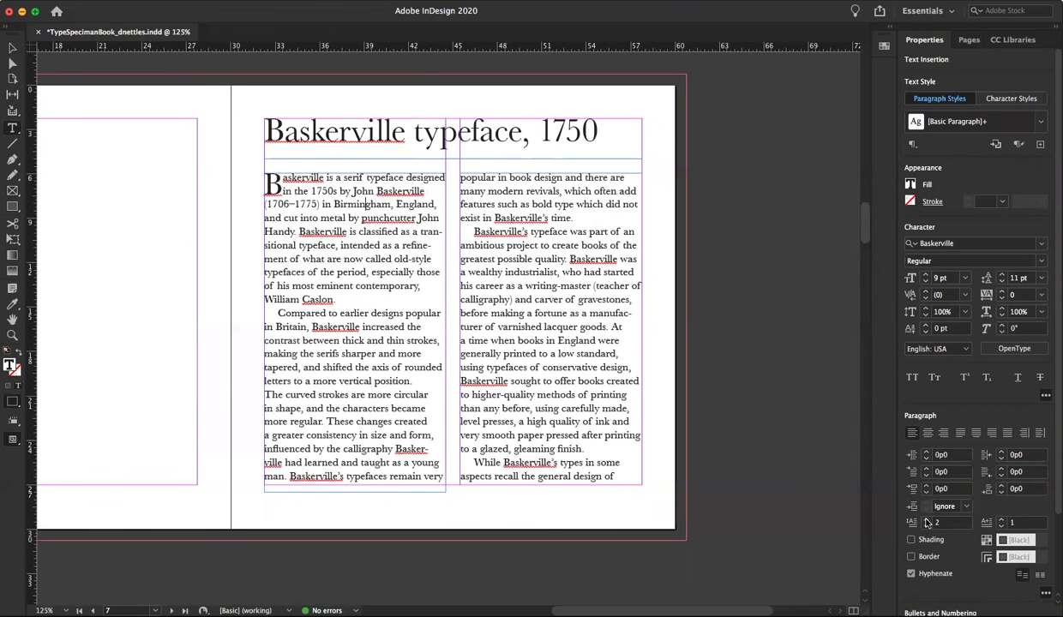
left_click(926, 520)
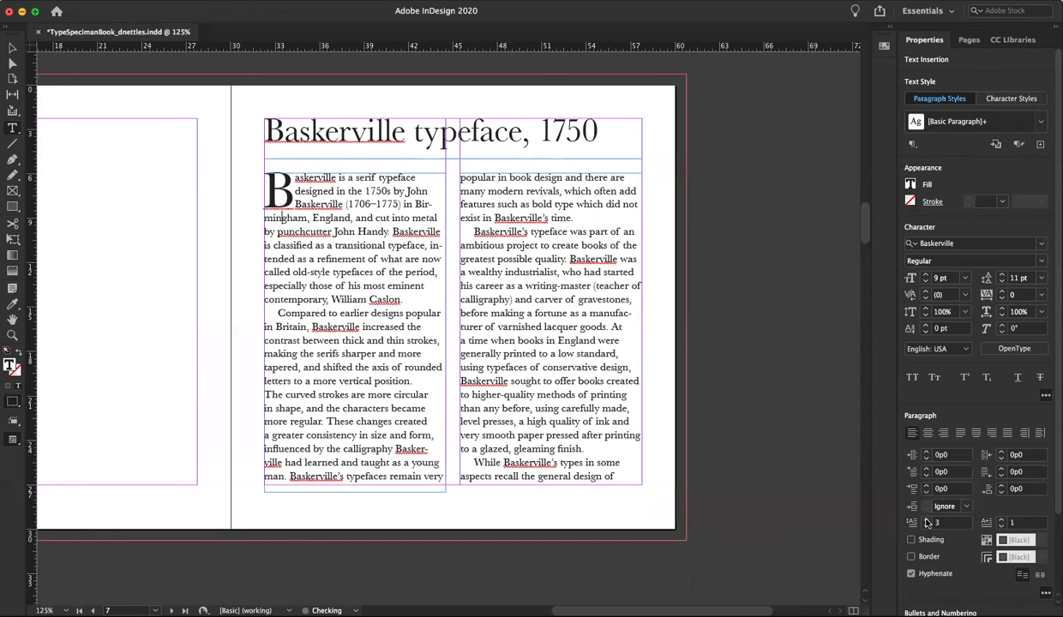
left_click(926, 521)
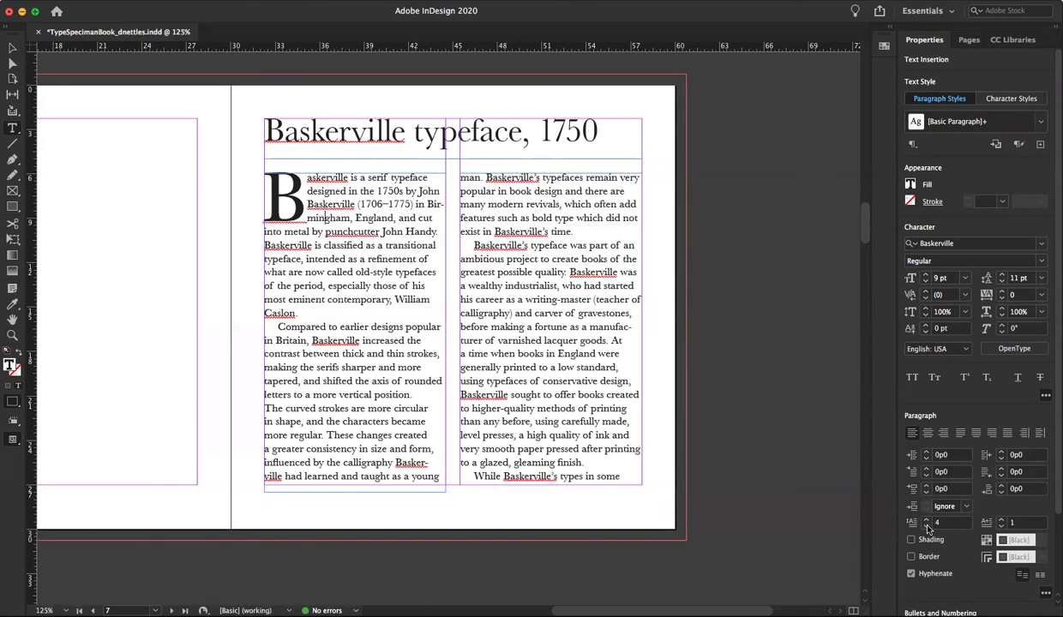
left_click(926, 526)
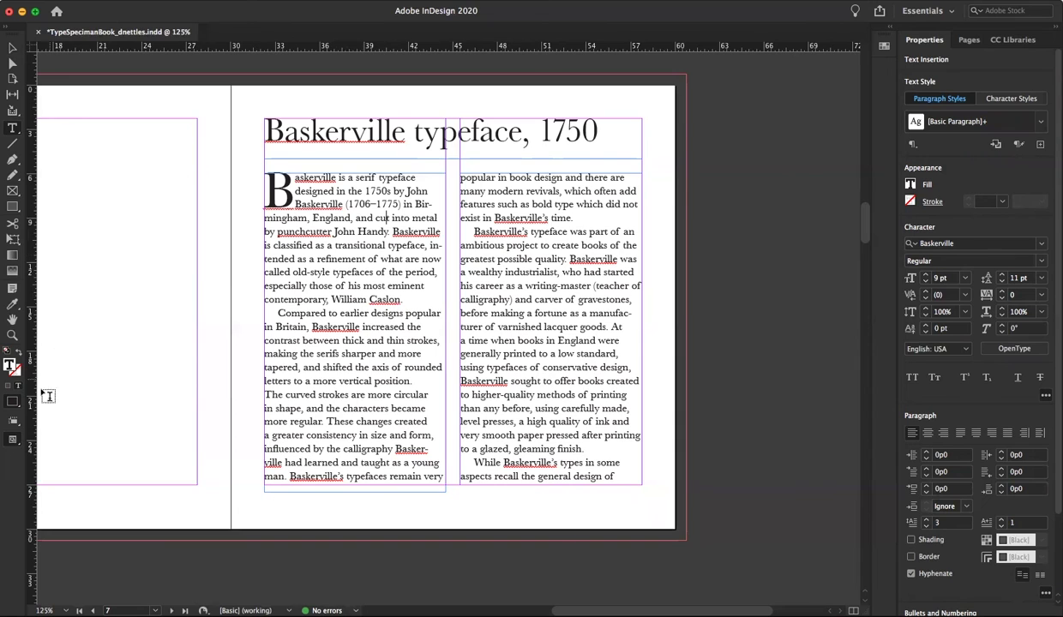
left_click(13, 439)
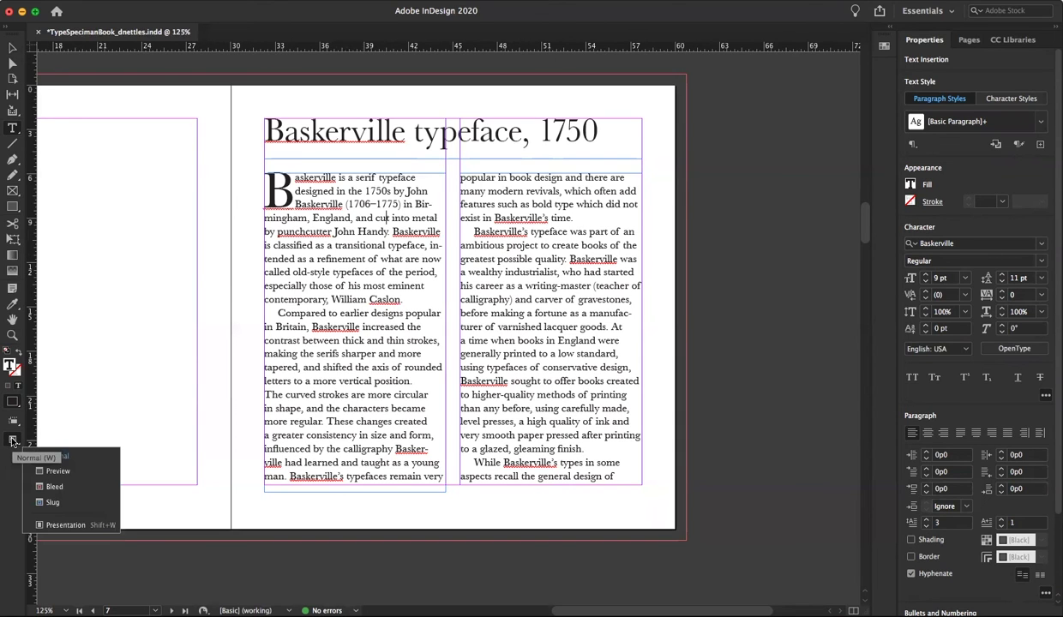
left_click(58, 470)
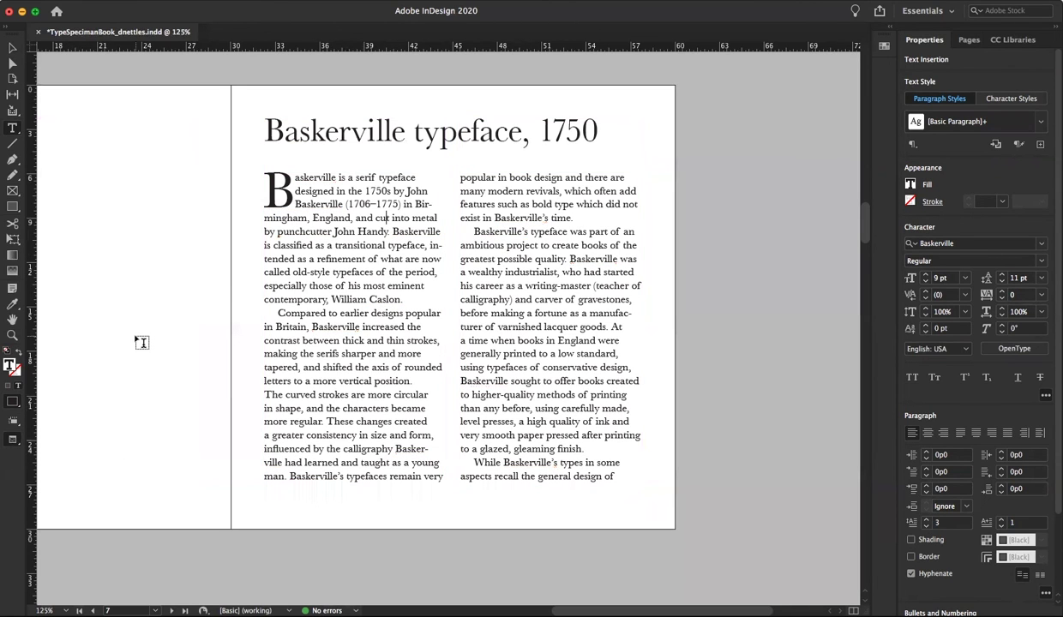